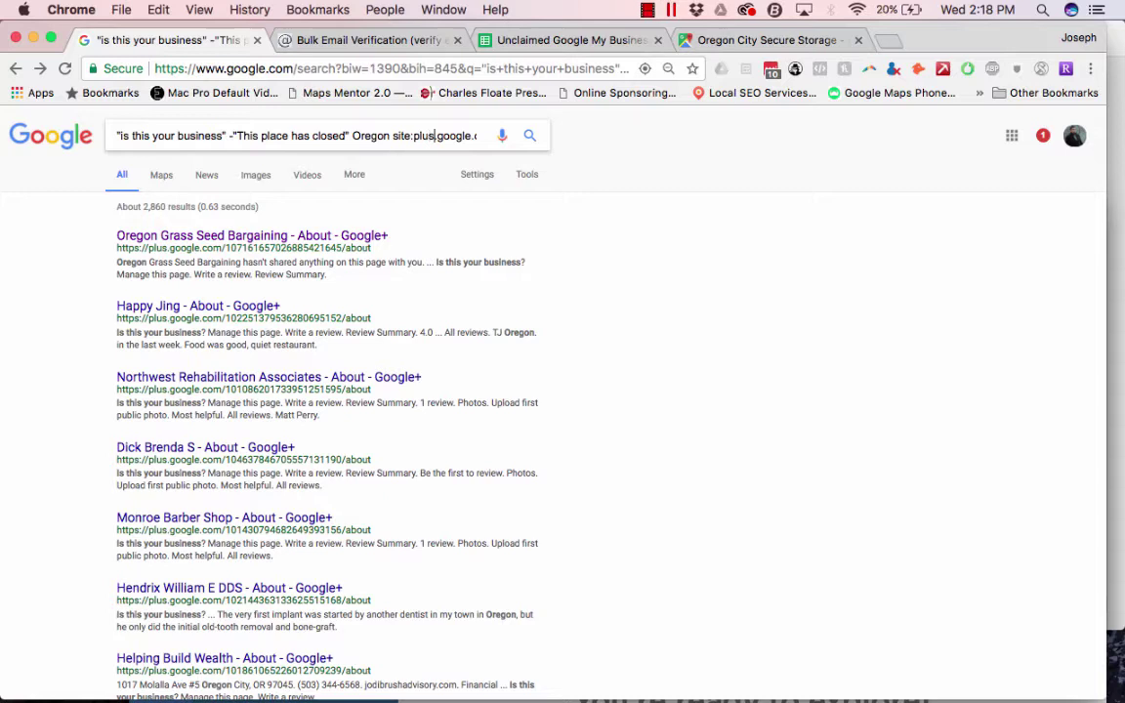
- Review the full Google+ search query for unclaimed Oregon businesses and look through its results
click(476, 136)
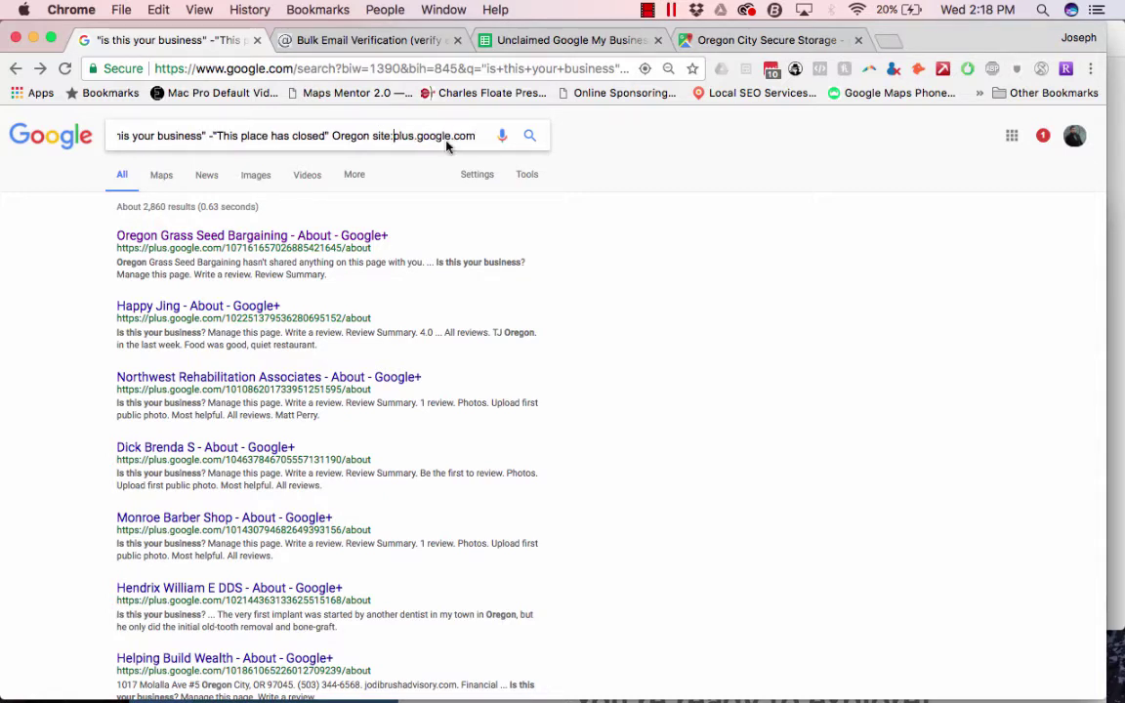
click(29, 303)
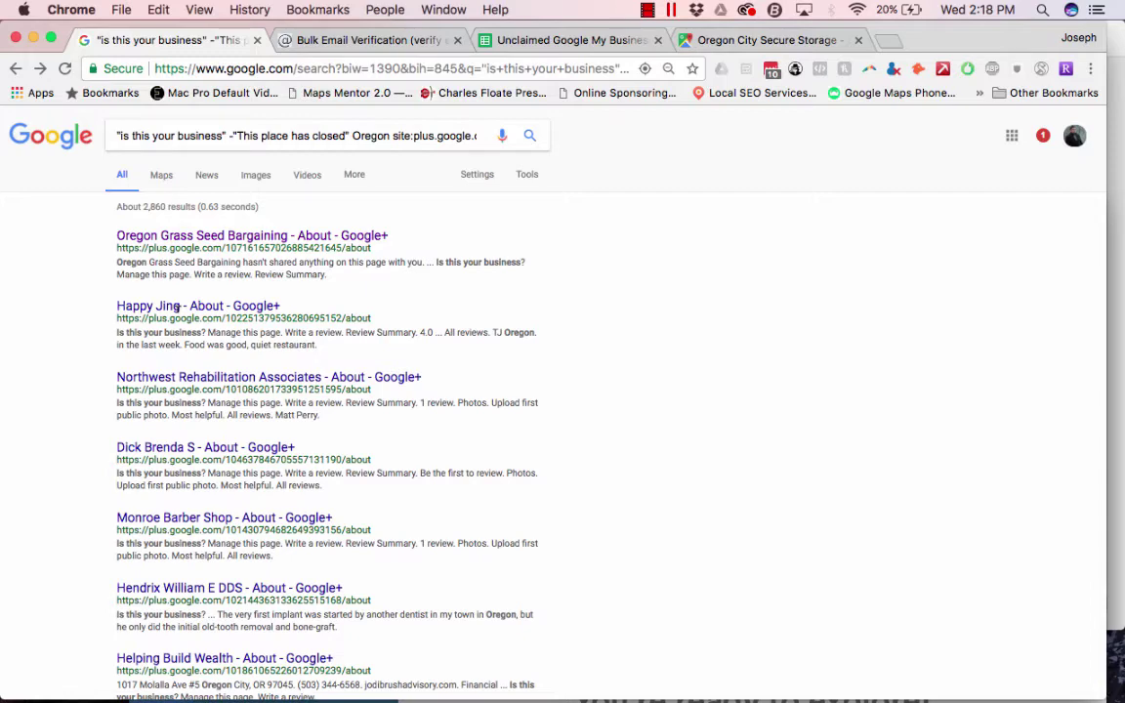
scroll(177, 332, down, 3)
scroll(83, 485, down, 4)
scroll(84, 484, up, 10)
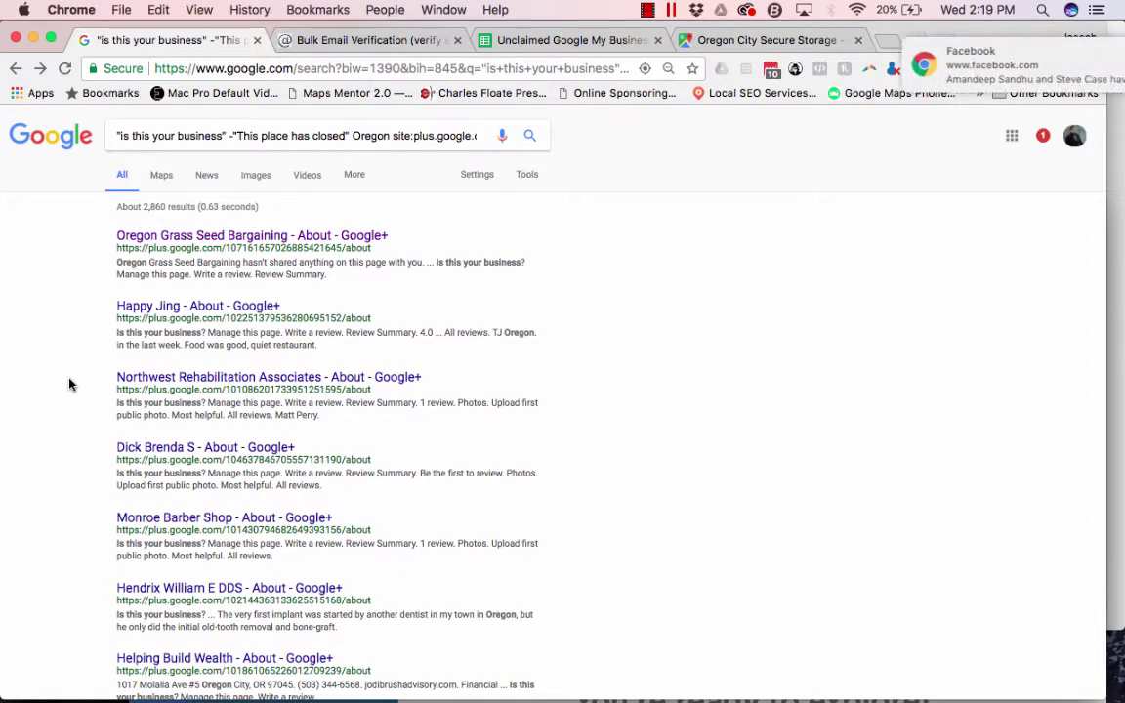
- Open Data Miner on the search results, choose the "* Google Search Results – Get All Links" recipe, and start auto pagination
right_click(667, 341)
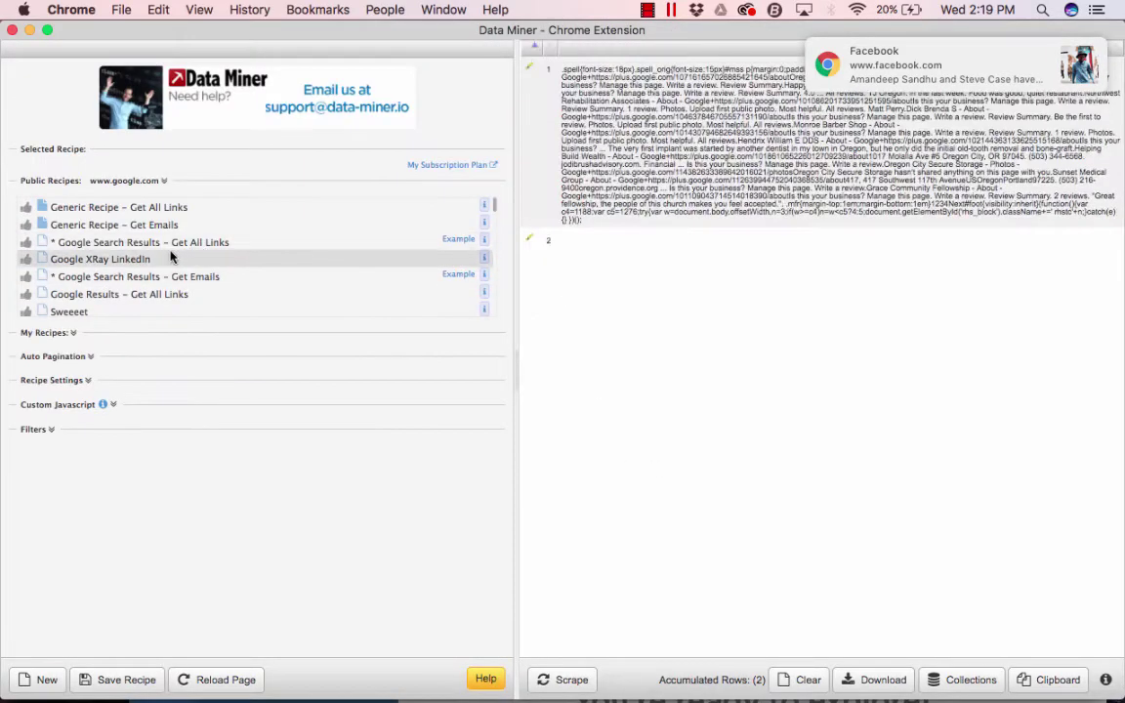
click(125, 244)
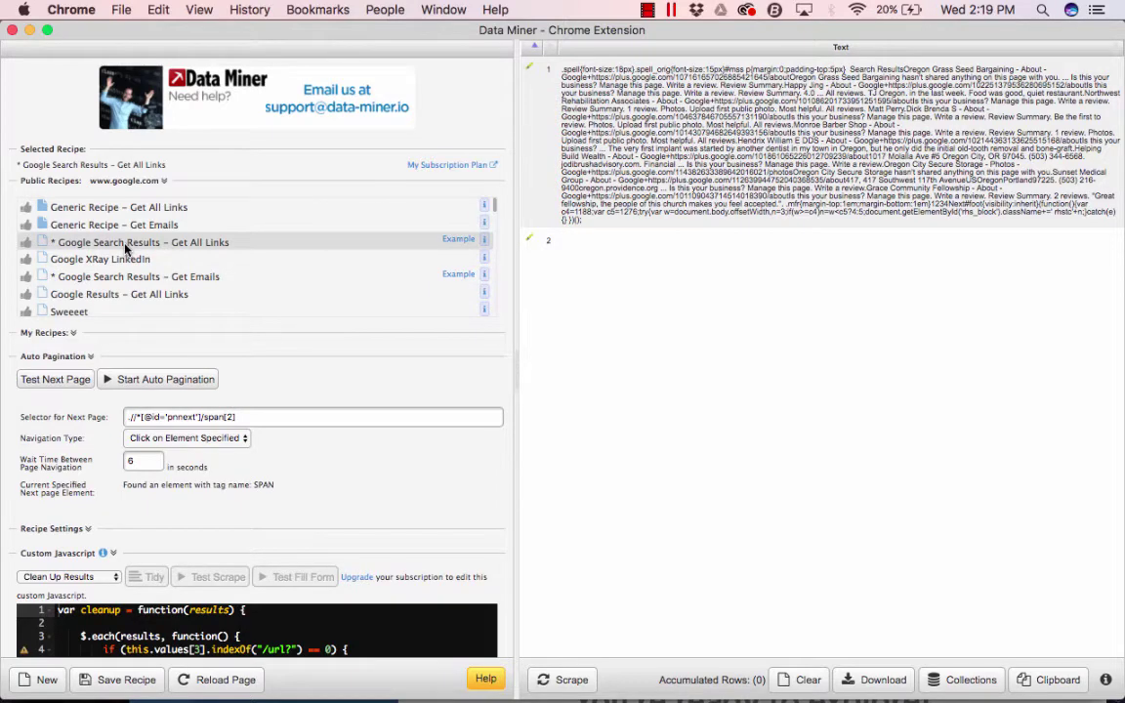
click(137, 381)
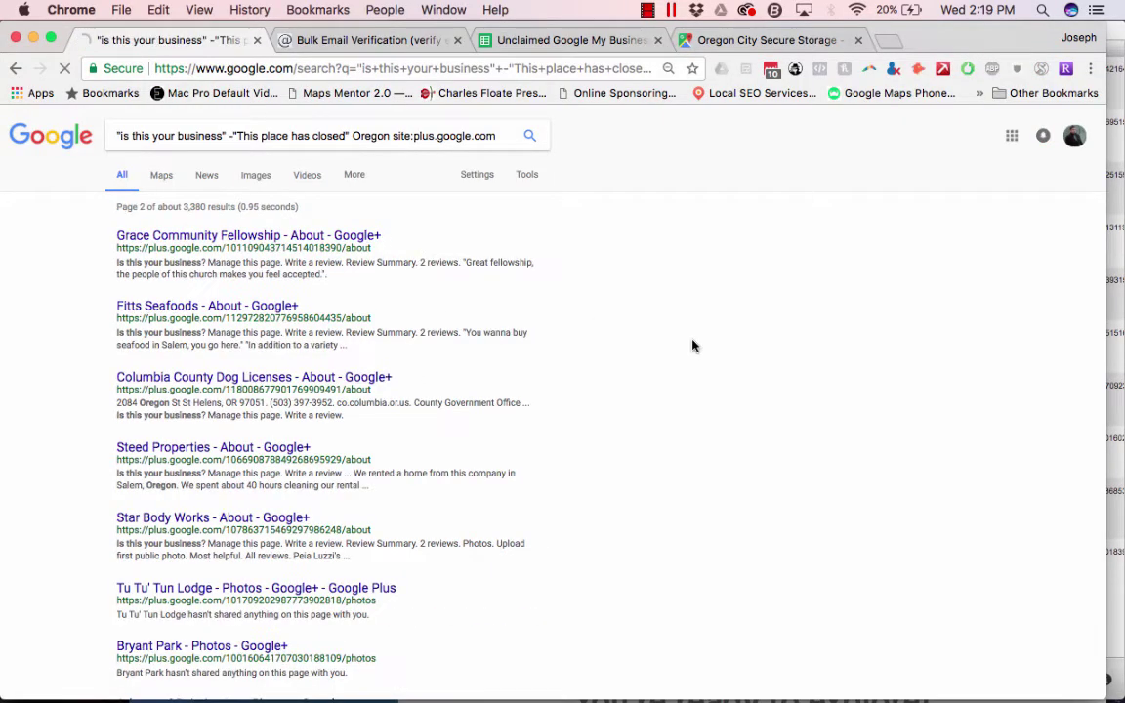
- Switch to the Import.io dashboard window and move it up so the whole dashboard is on screen
key(ctrl+Up)
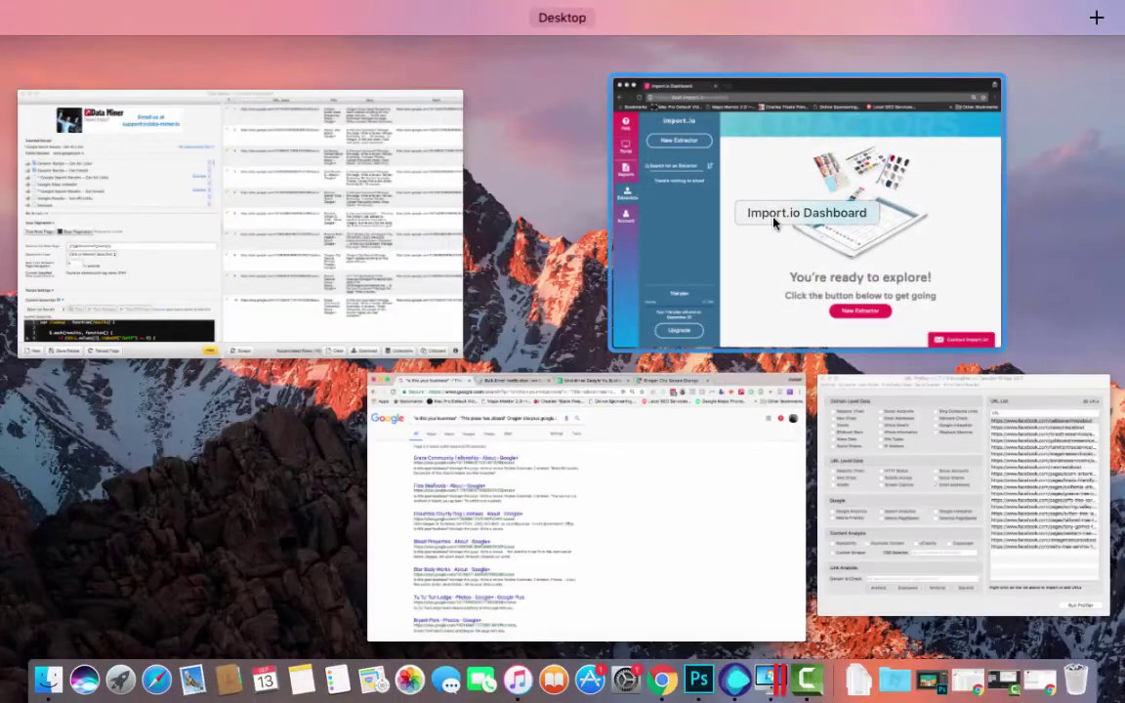
click(773, 271)
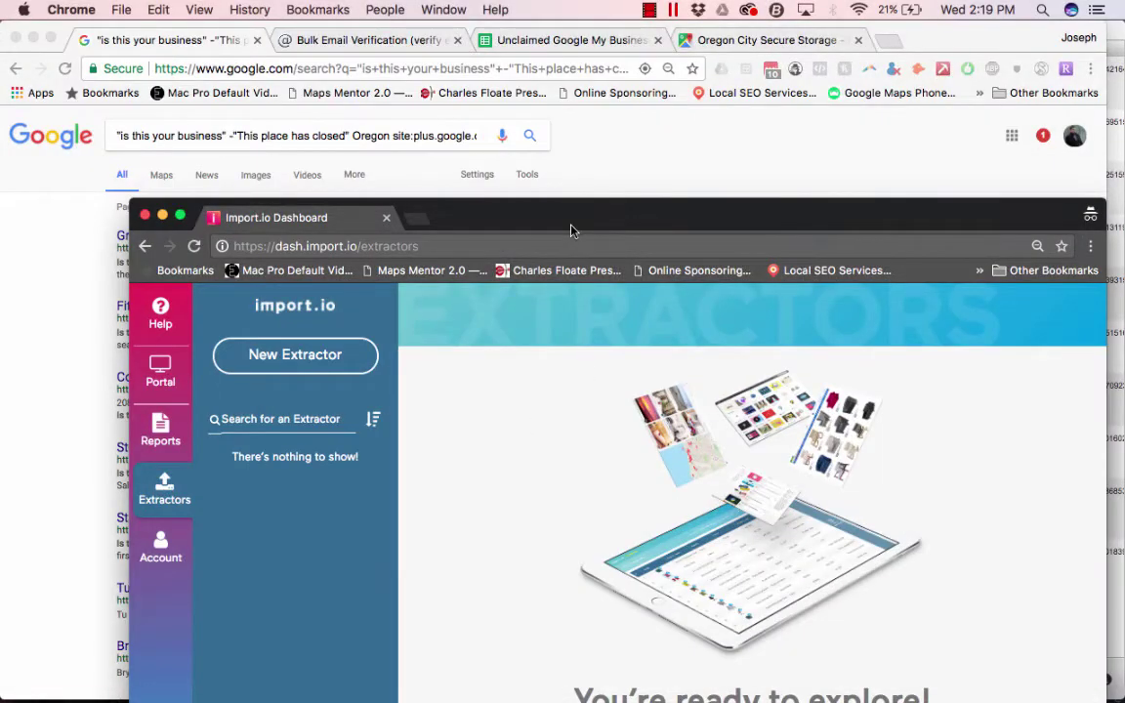
drag(574, 201, 534, 19)
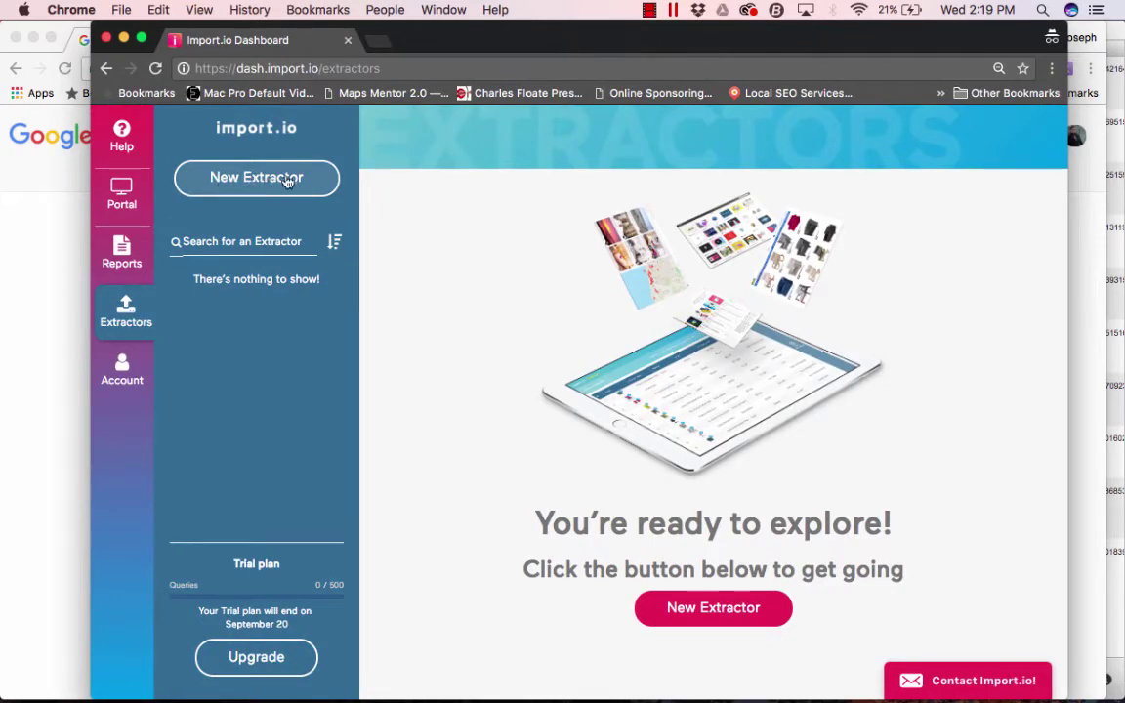
- Return to the scraped Google results, copy all accumulated Data Miner rows to the clipboard, and close Data Miner
key(super+grave)
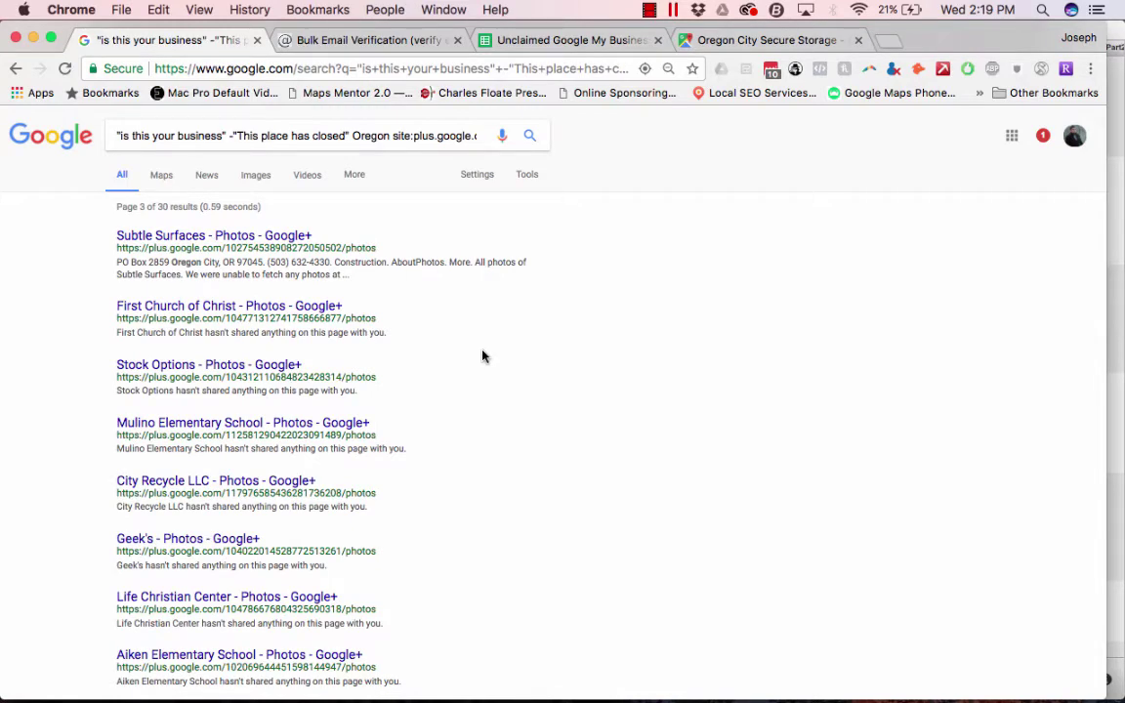
scroll(483, 357, down, 4)
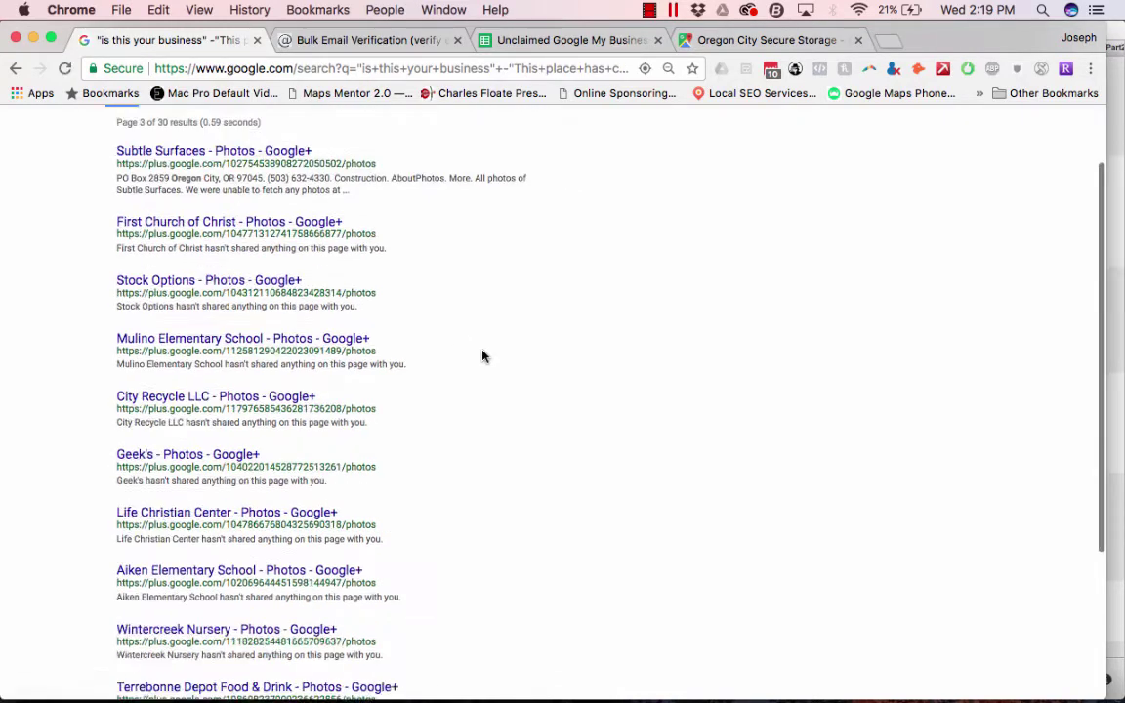
scroll(483, 357, up, 2)
scroll(482, 356, up, 3)
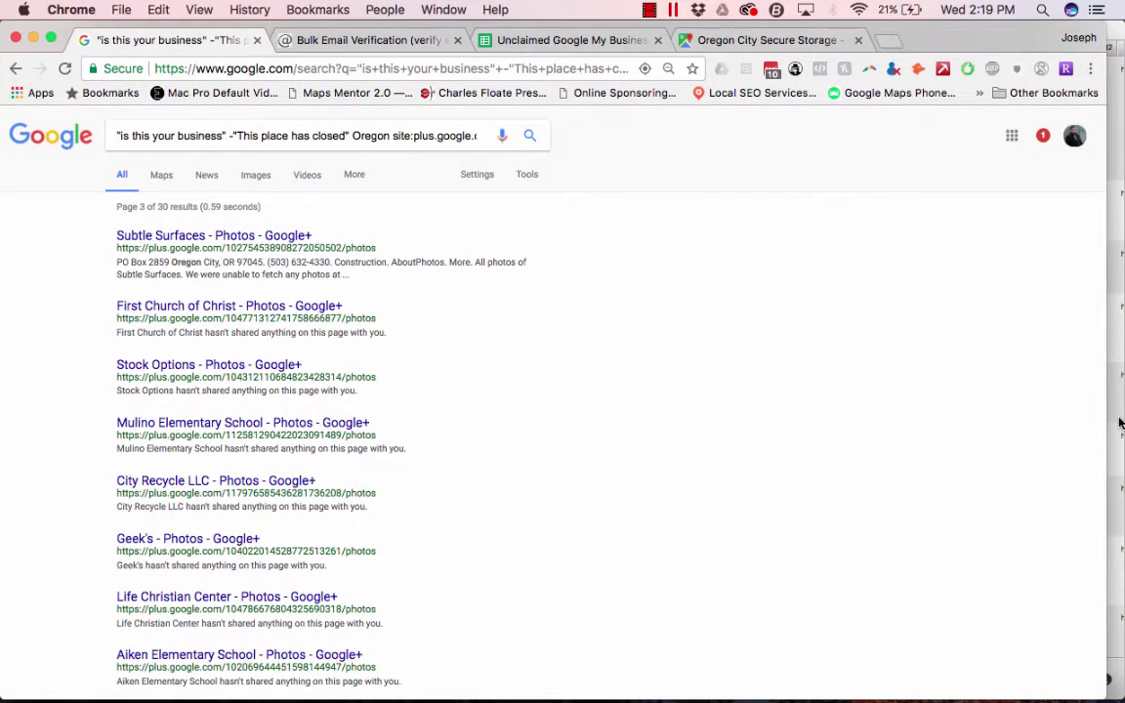
key(super+grave)
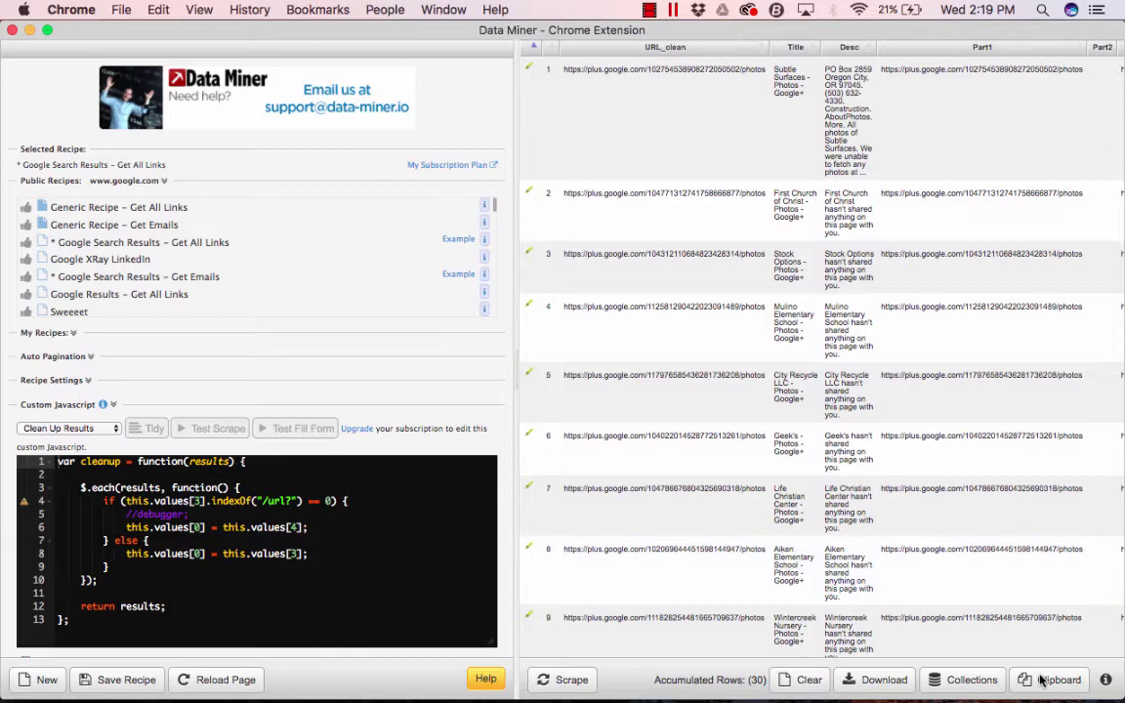
click(12, 31)
- Replace all contents of the Unclaimed Google My Business Listings spreadsheet with the copied search result rows
click(547, 40)
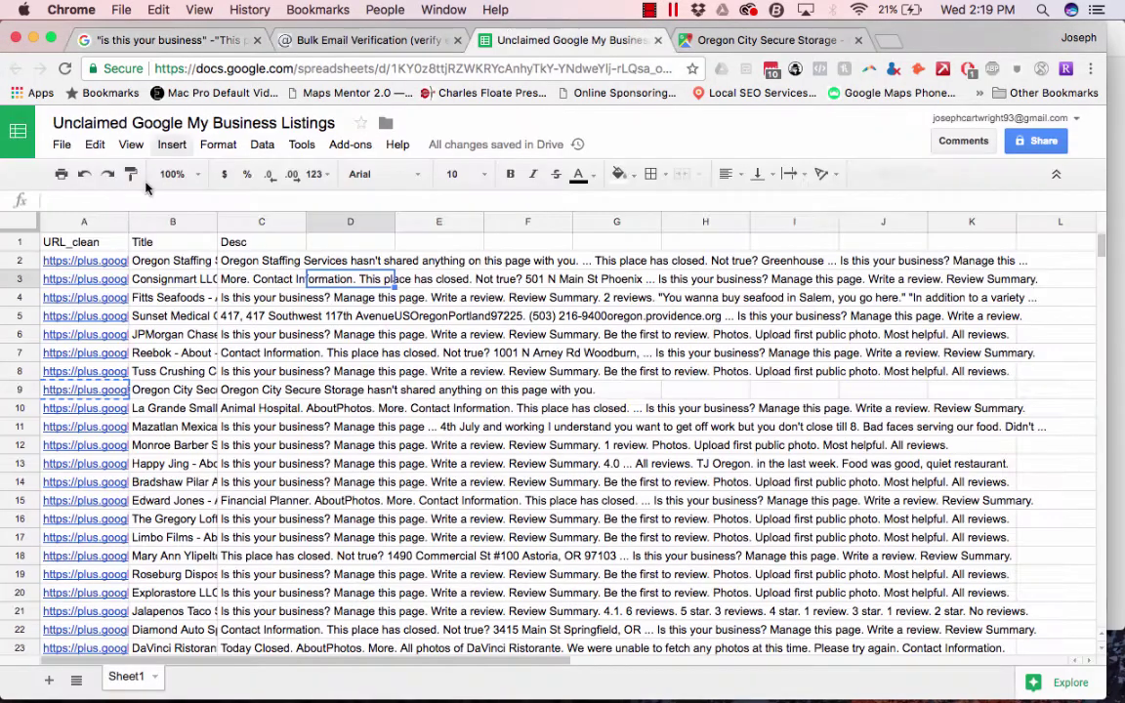
click(82, 262)
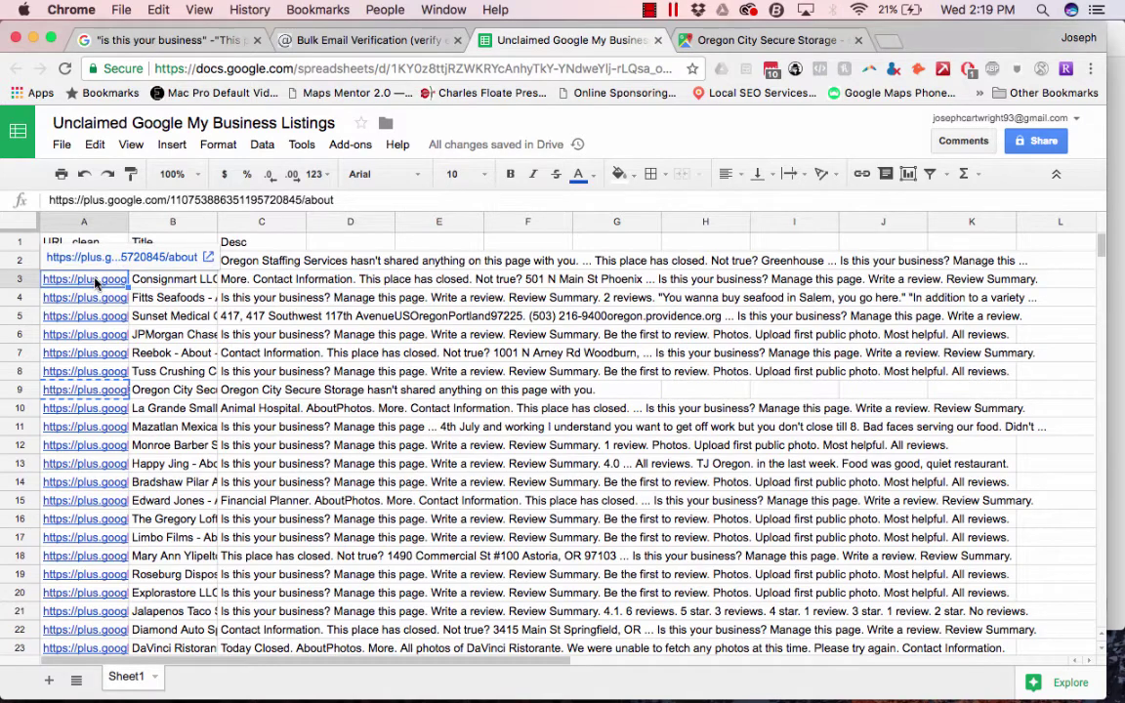
key(ctrl+a)
key(Delete)
key(ctrl+v)
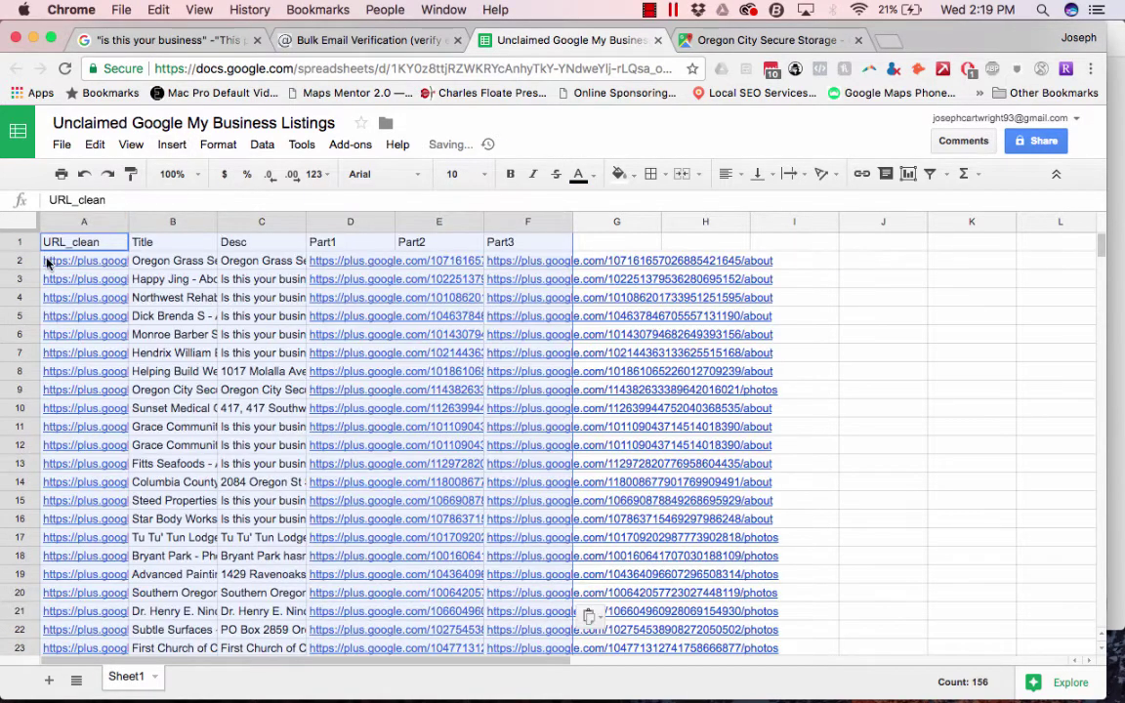
- Delete columns D to F, Part1 through Part3, from the sheet
click(351, 222)
shift+click(528, 221)
right_click(527, 221)
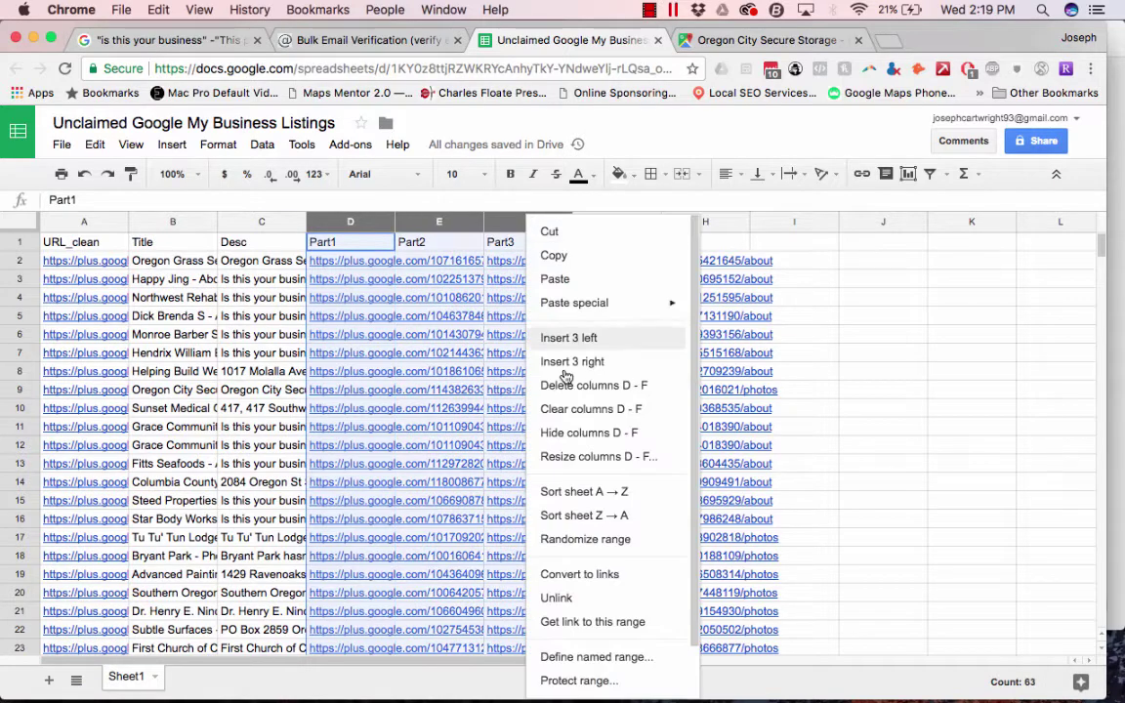
click(569, 386)
- Check the Oregon Grass Seed Bargaining listing linked in cell A2, and create a new Import.io extractor from its Google+ URL
click(76, 260)
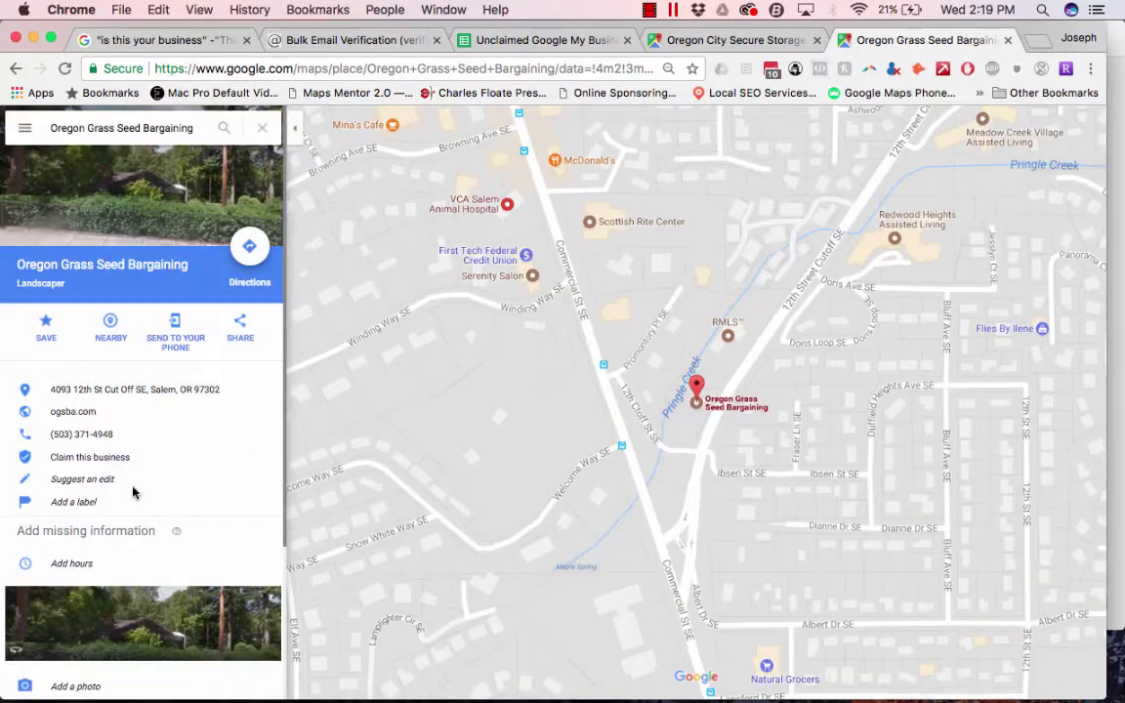
click(1008, 40)
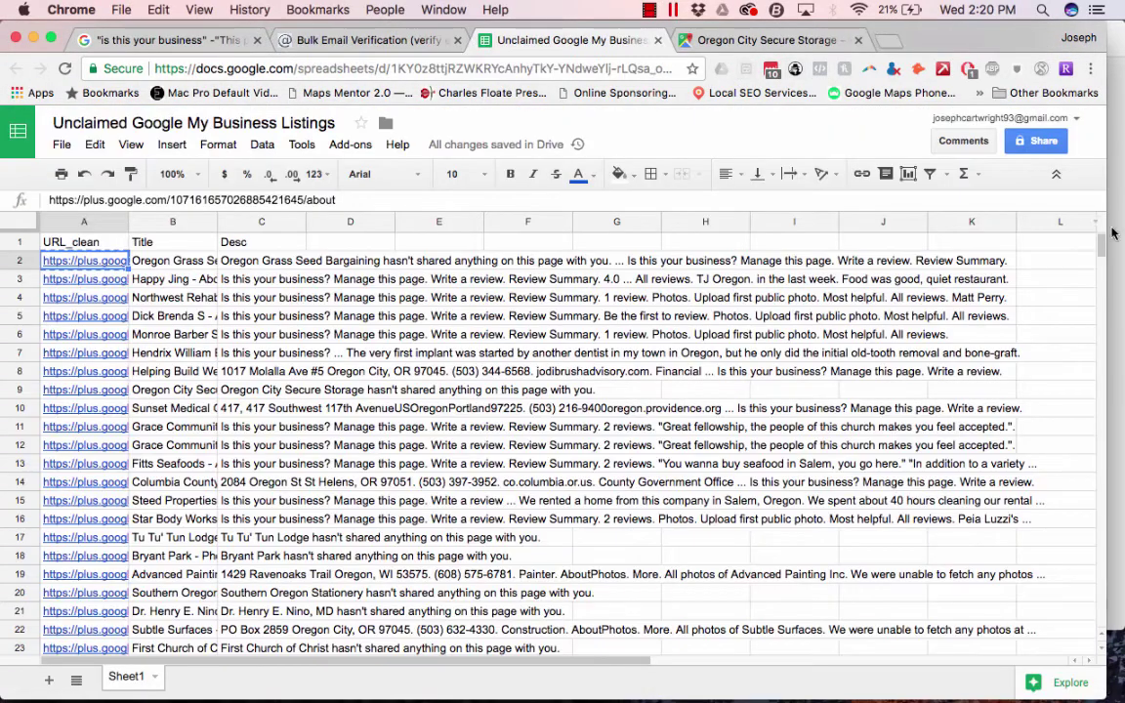
key(ctrl+Up)
click(727, 258)
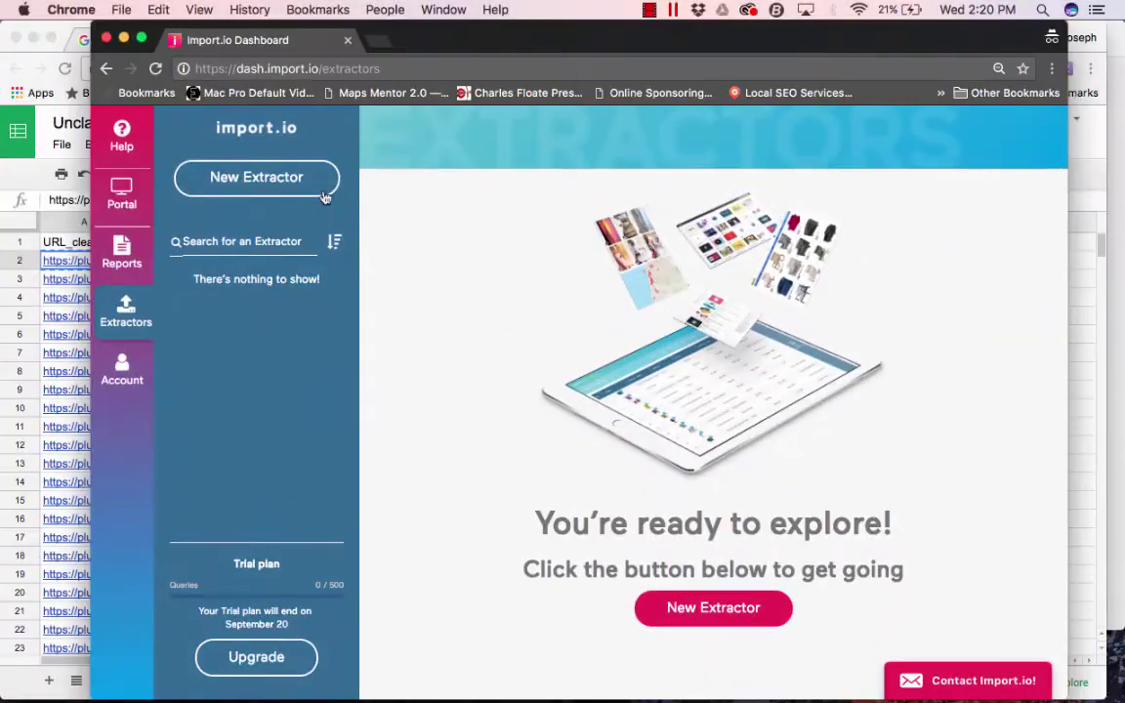
click(326, 190)
key(super+v)
key(Return)
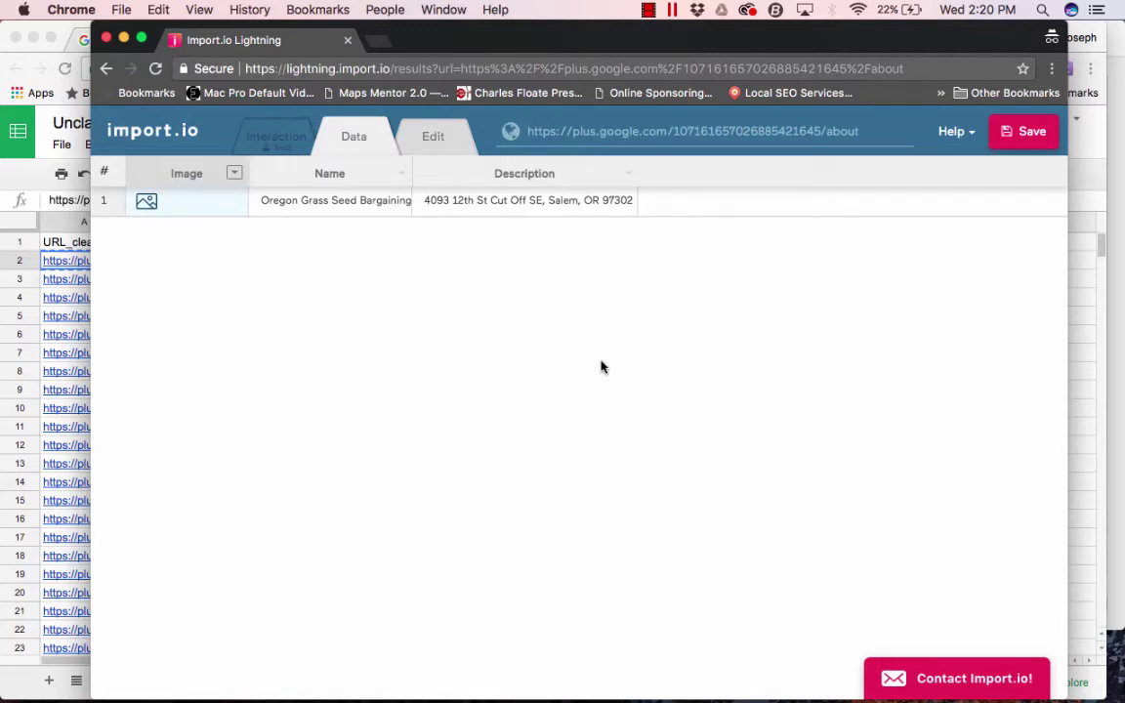
- Restart the extractor with an empty table and add a Name column capturing the business title Oregon Grass Seed Bargaining
click(427, 145)
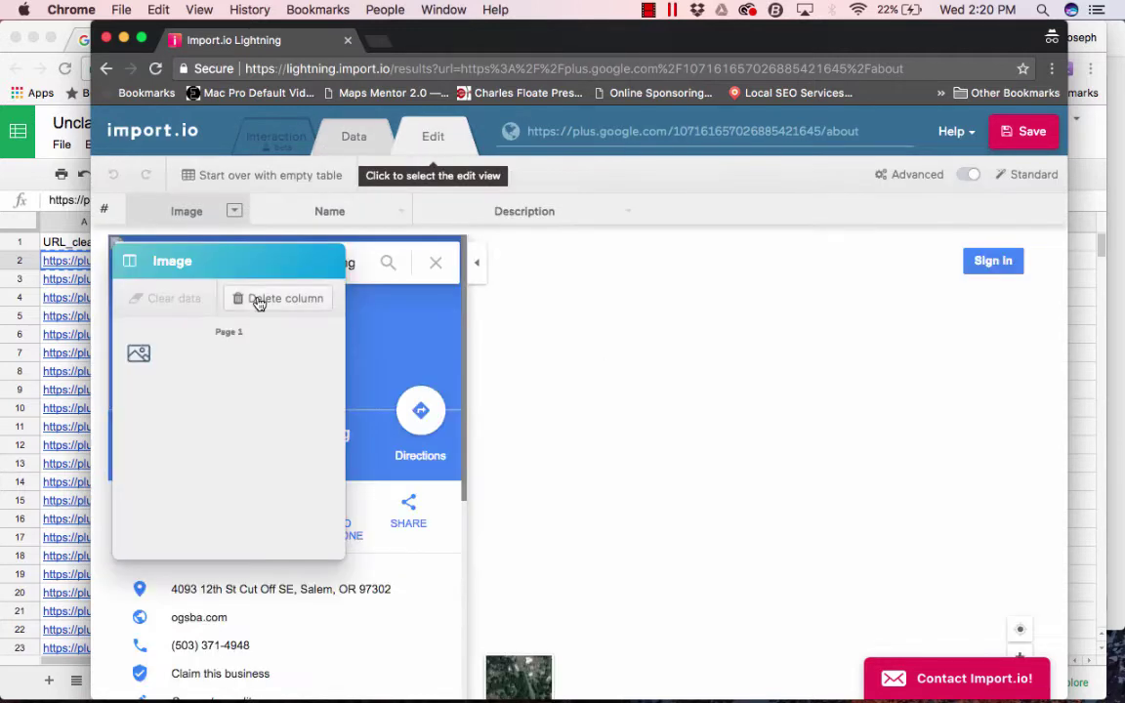
click(238, 175)
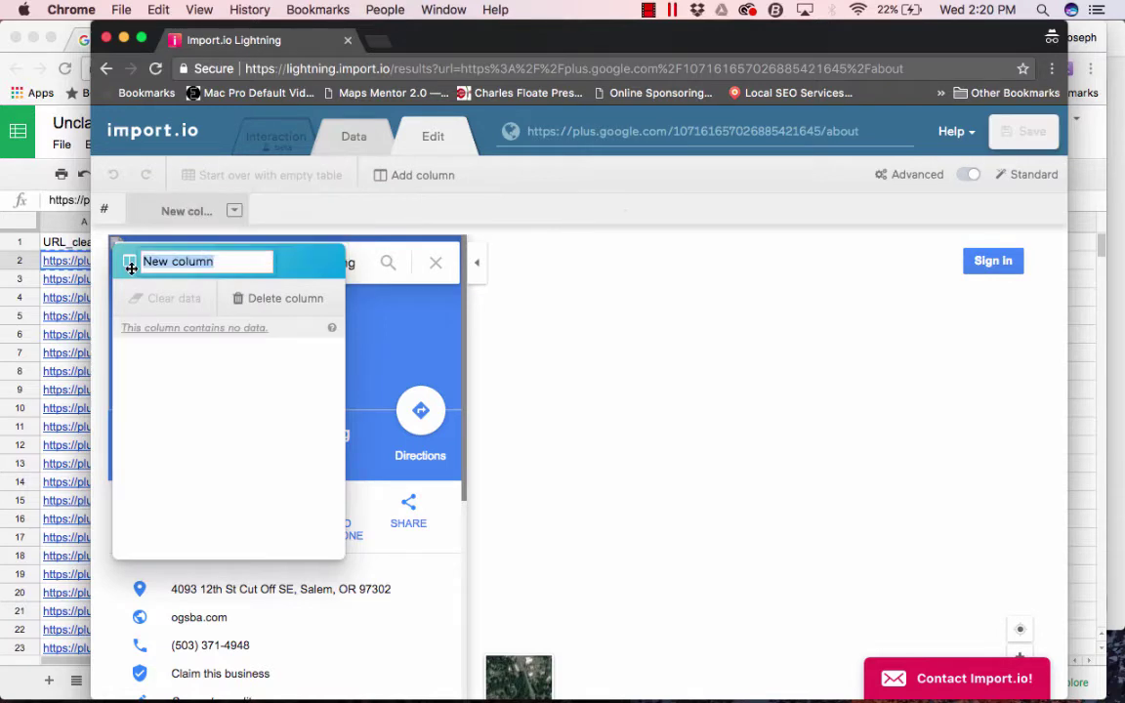
drag(128, 261, 532, 271)
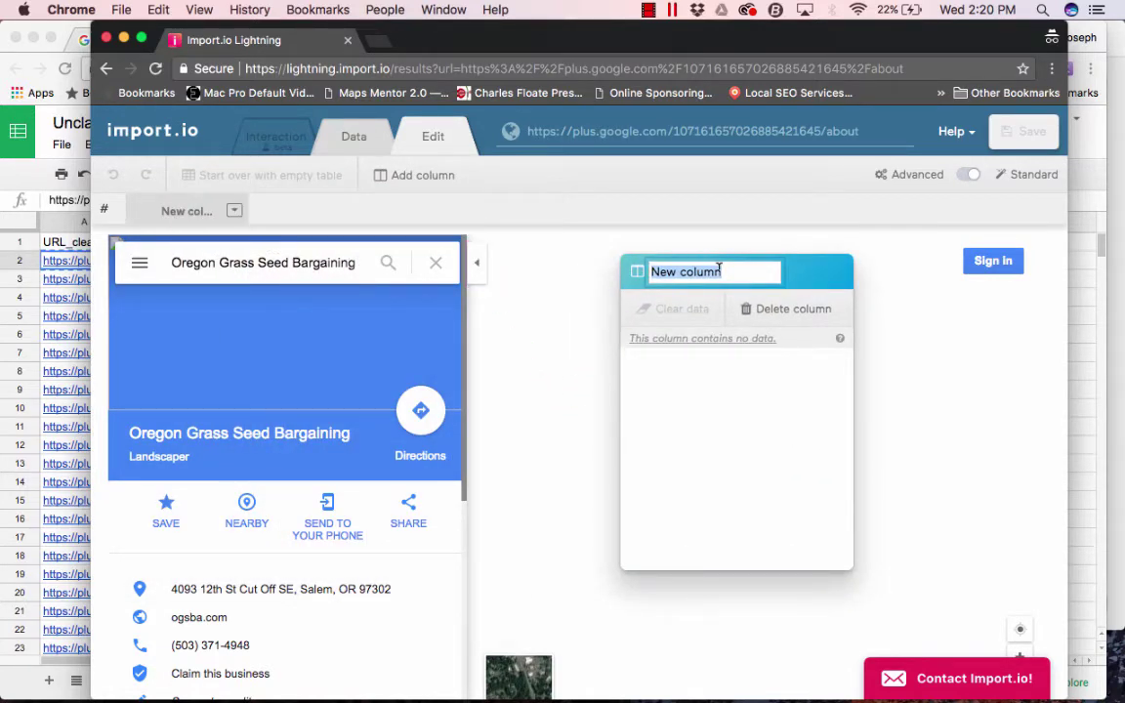
text(Name)
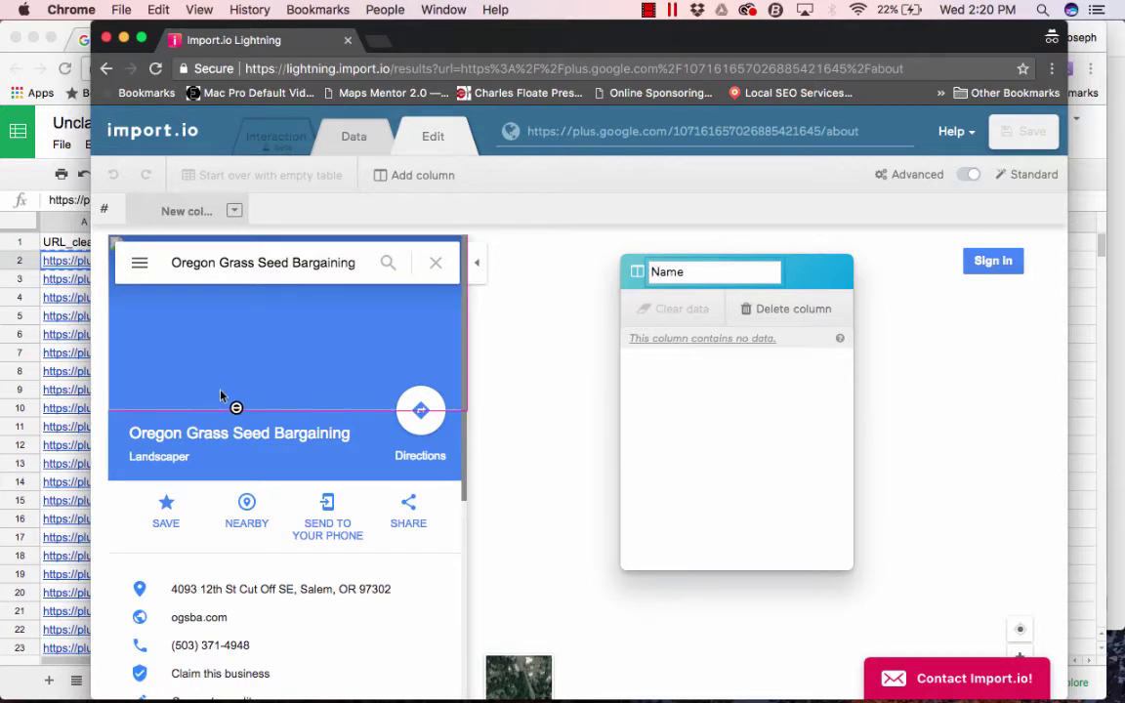
click(342, 433)
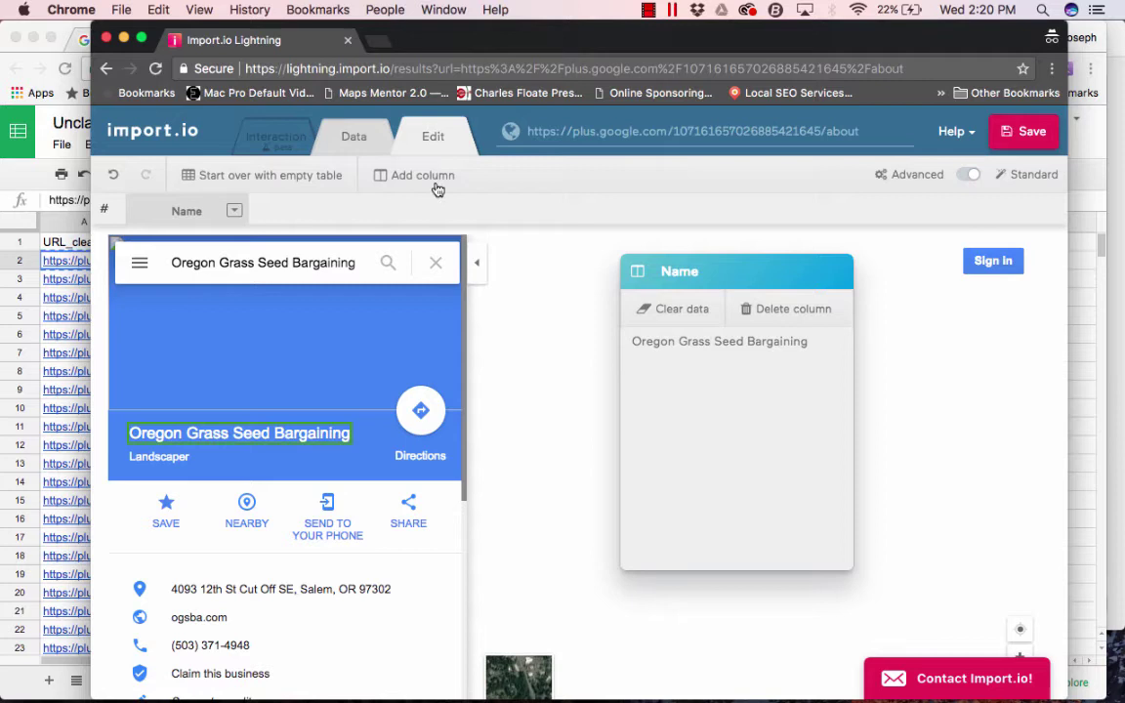
- Add a Category column and pick the Landscaper label below the business title as its data
click(396, 177)
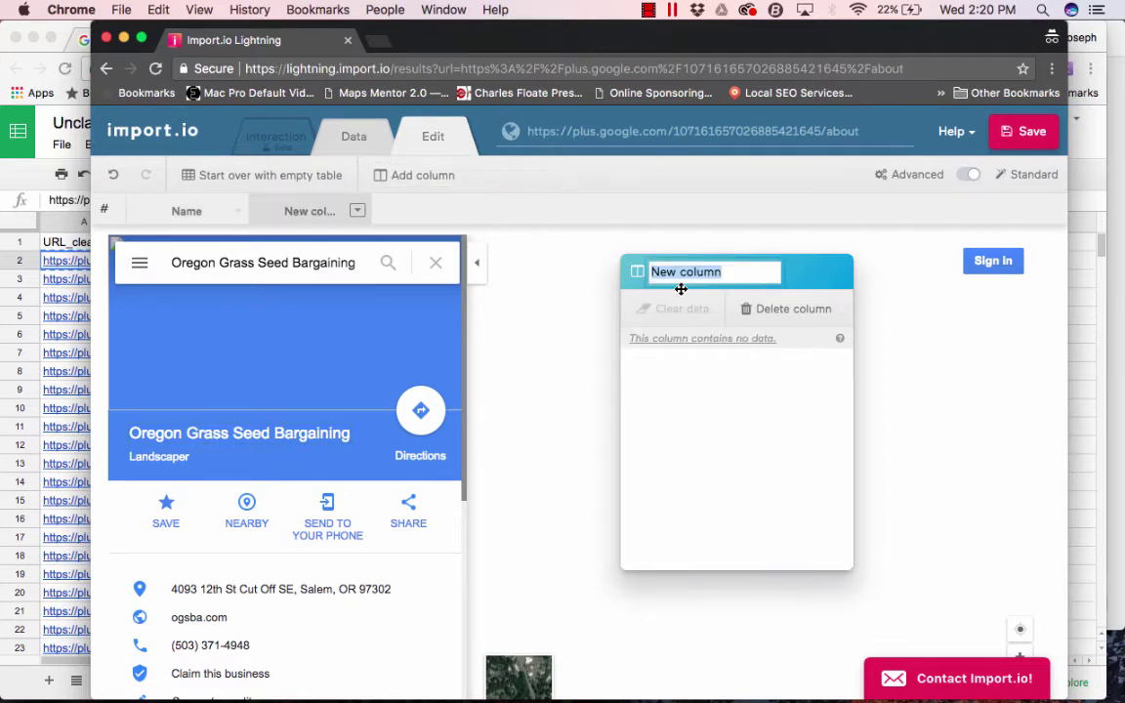
text(Category)
click(151, 461)
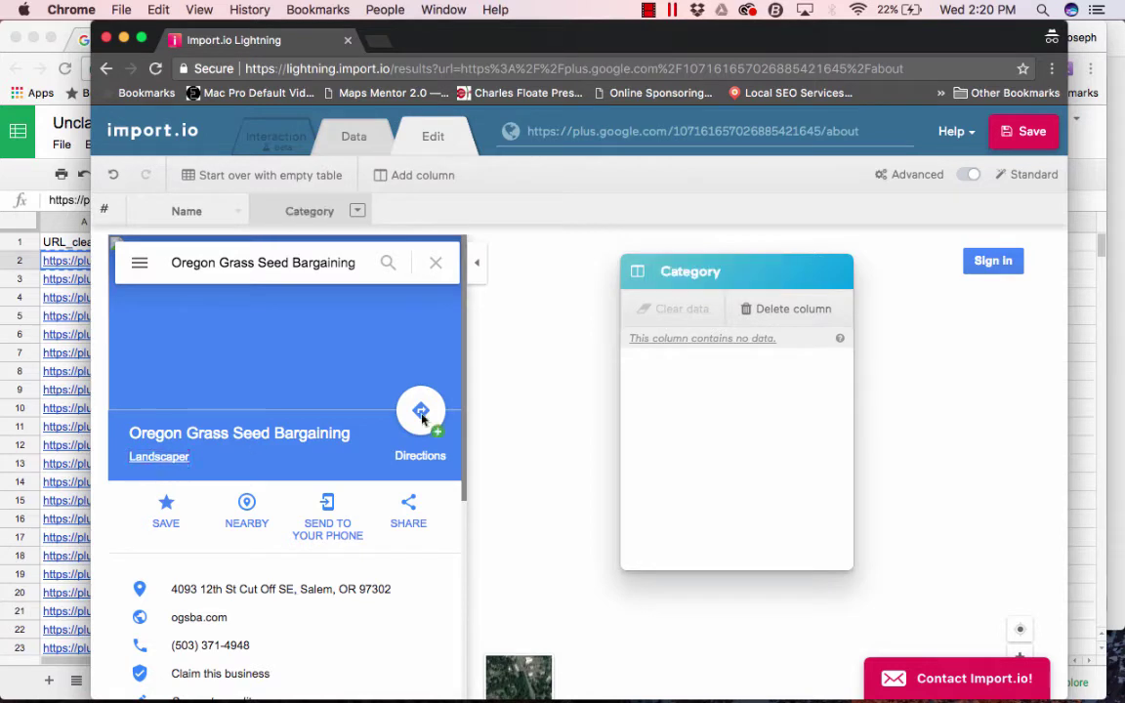
- Add a Website column capturing the ogsba.com entry, including its link URL
click(421, 174)
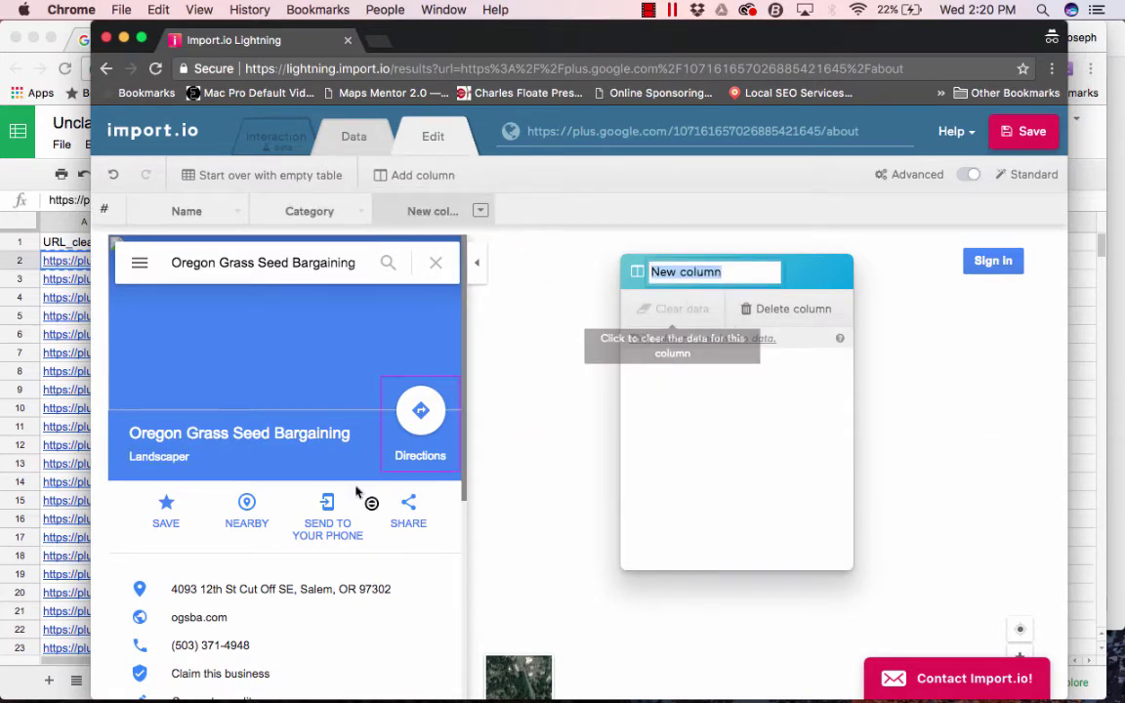
scroll(356, 493, down, 3)
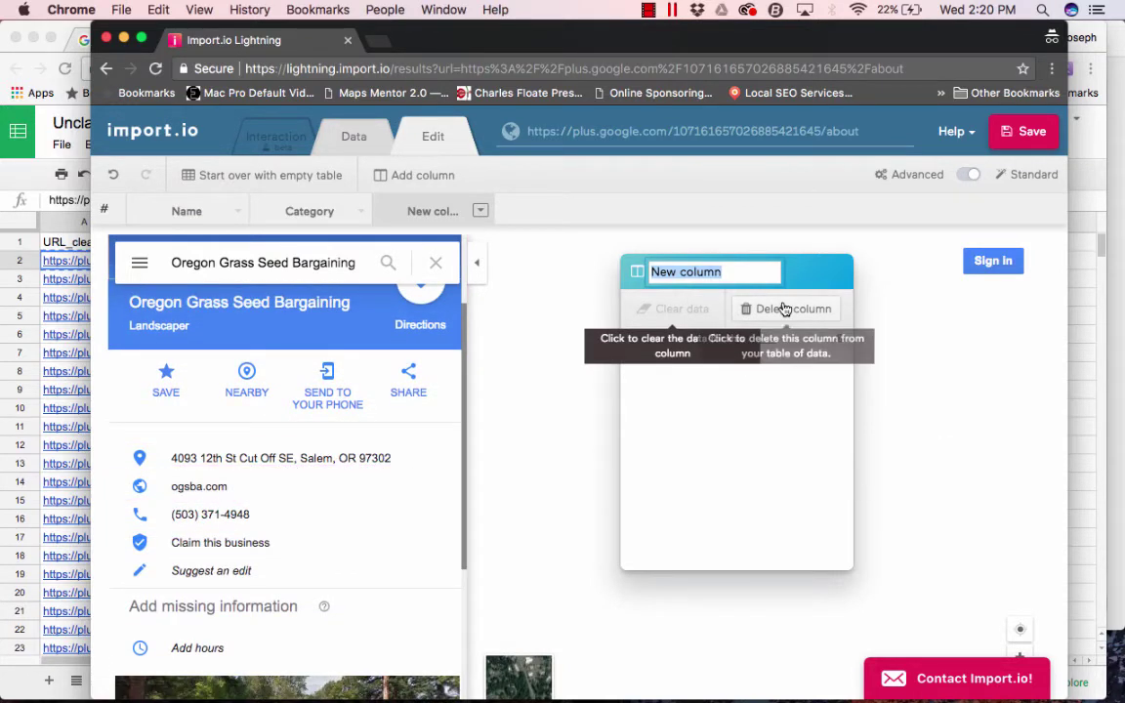
text(Website)
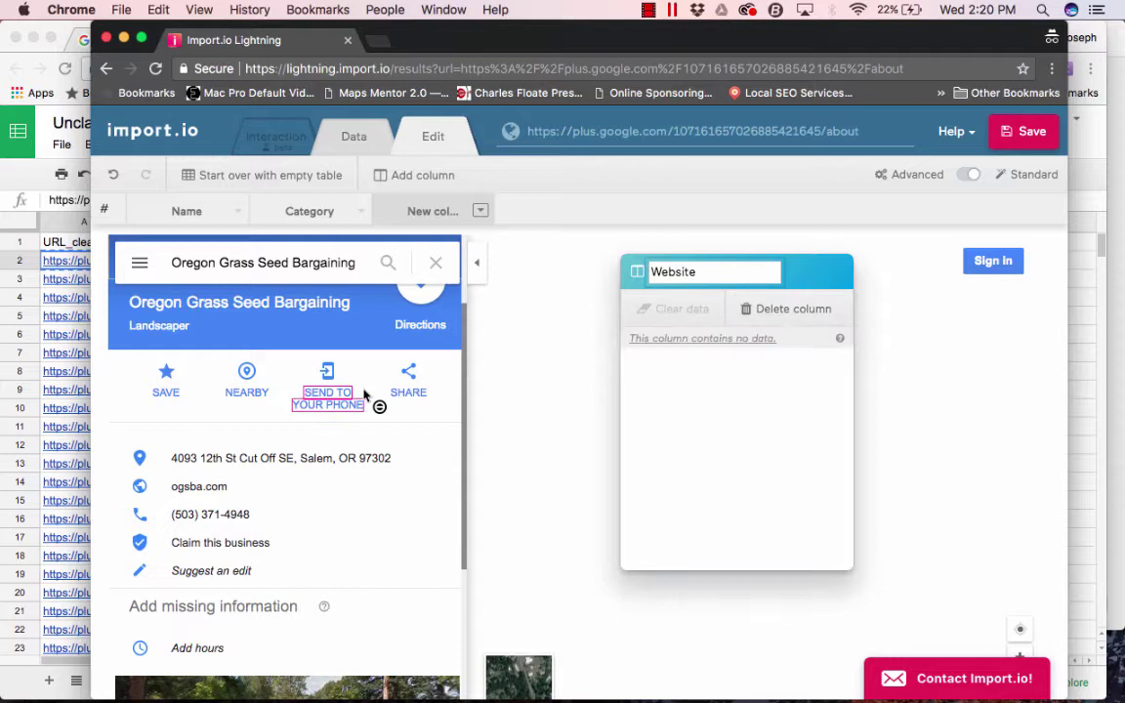
click(192, 493)
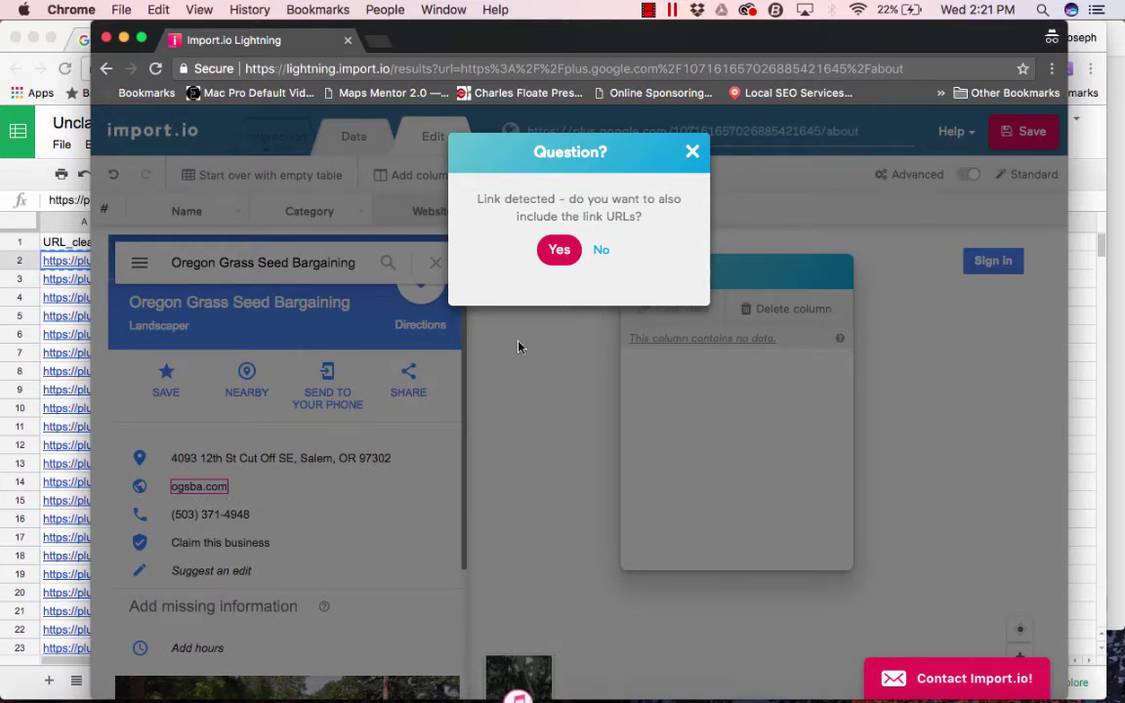
click(559, 250)
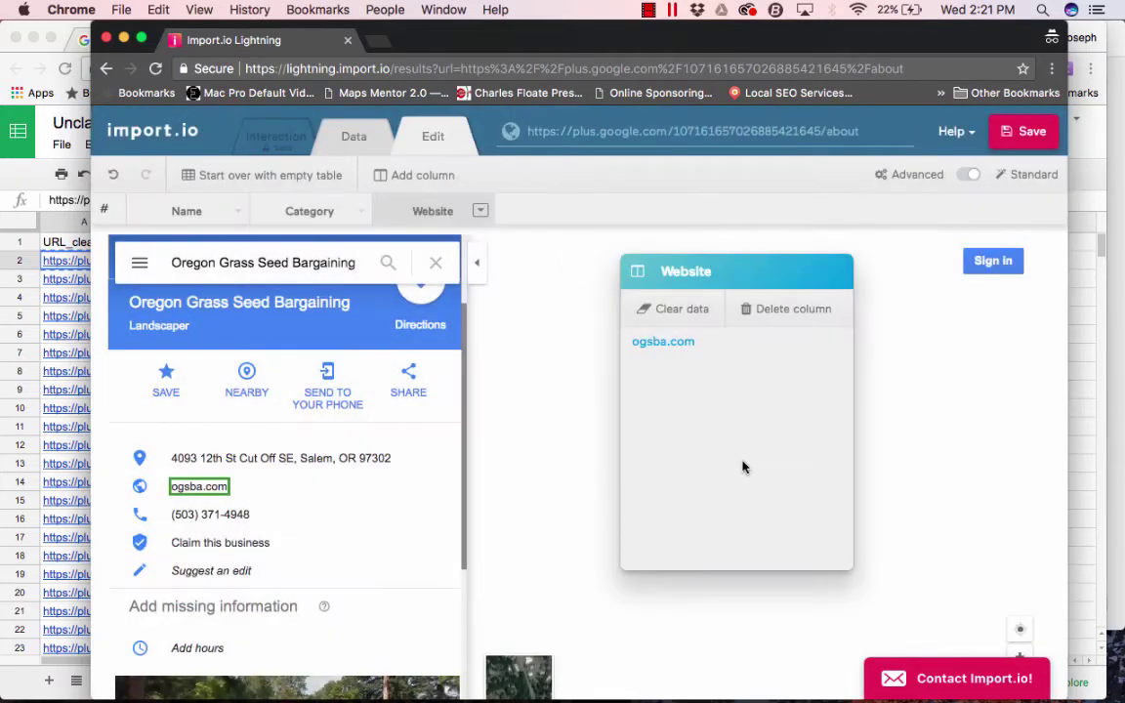
- Start saving the extractor, turning off the emailed change report and skipping the change reporting setup
click(1024, 131)
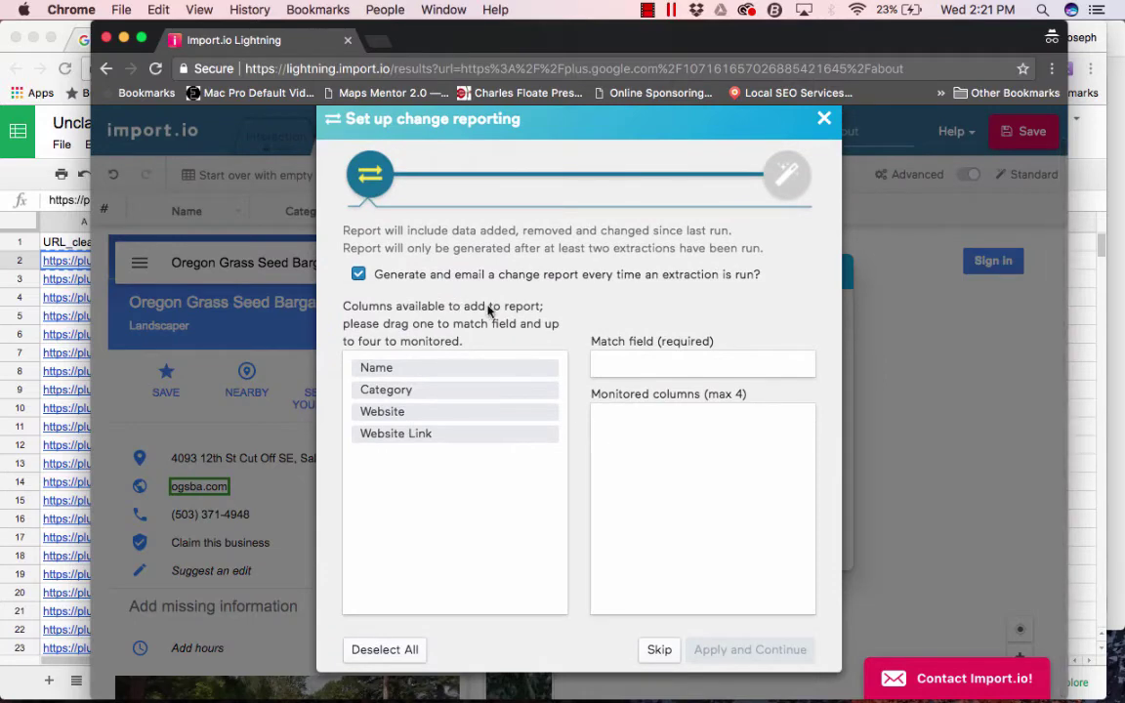
click(357, 274)
click(660, 648)
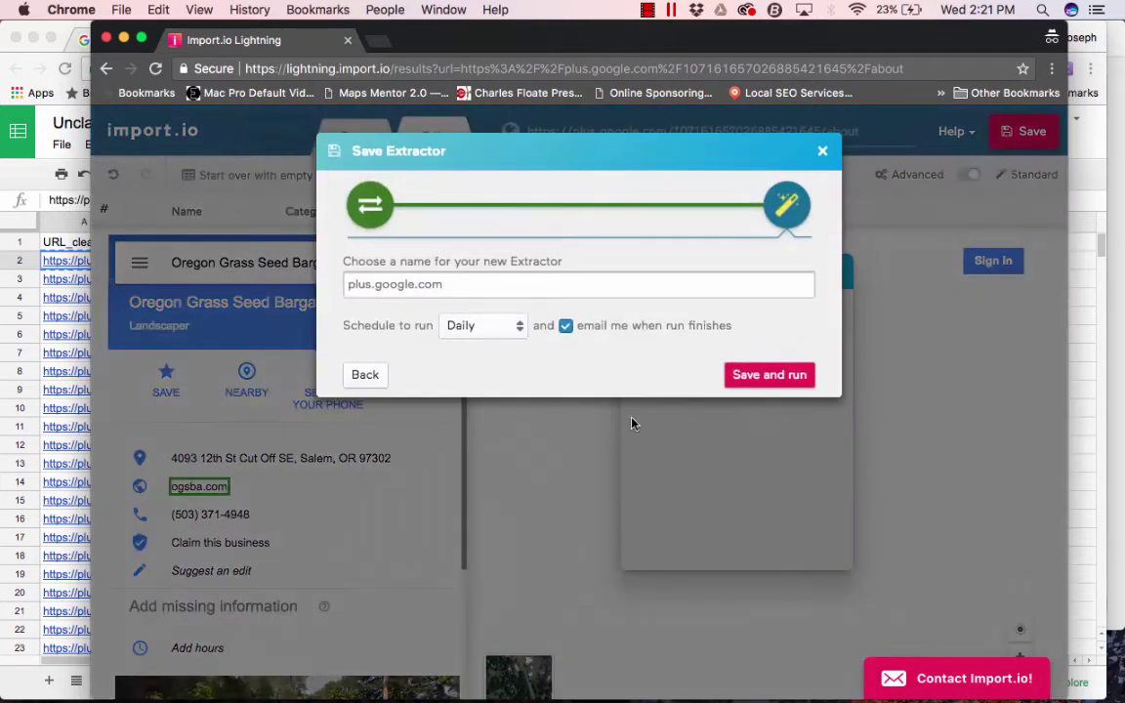
- Turn off the email on run completion, set the schedule to None, and save and run the extractor
click(566, 327)
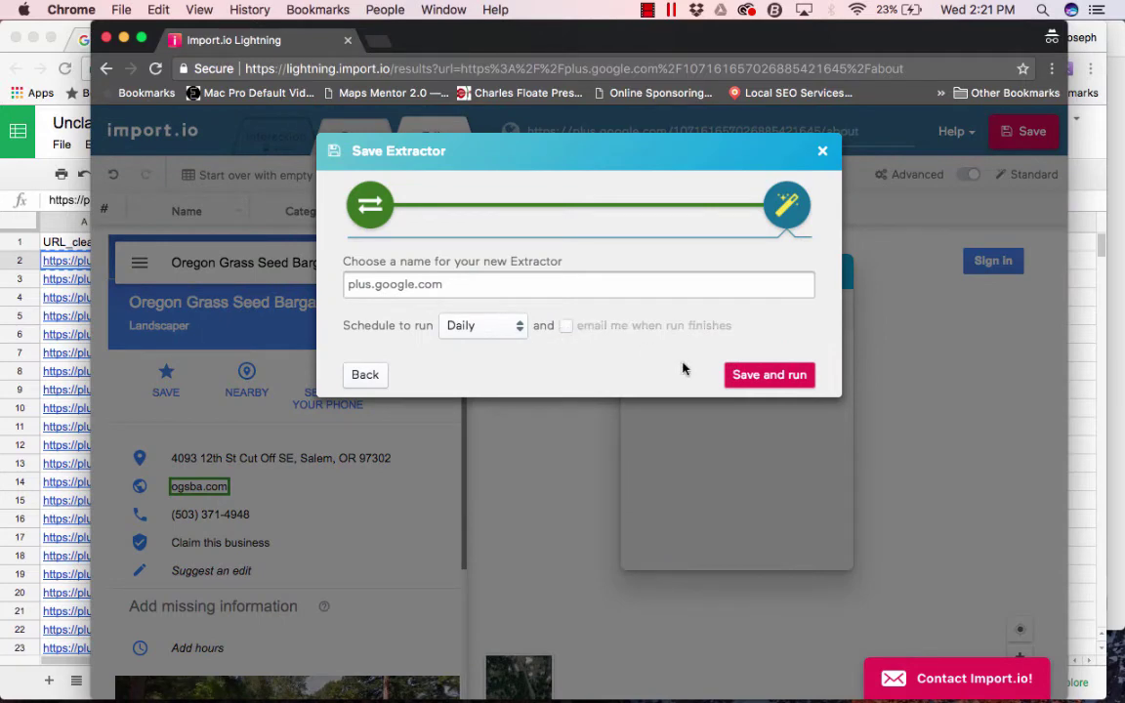
click(484, 328)
click(490, 358)
click(761, 386)
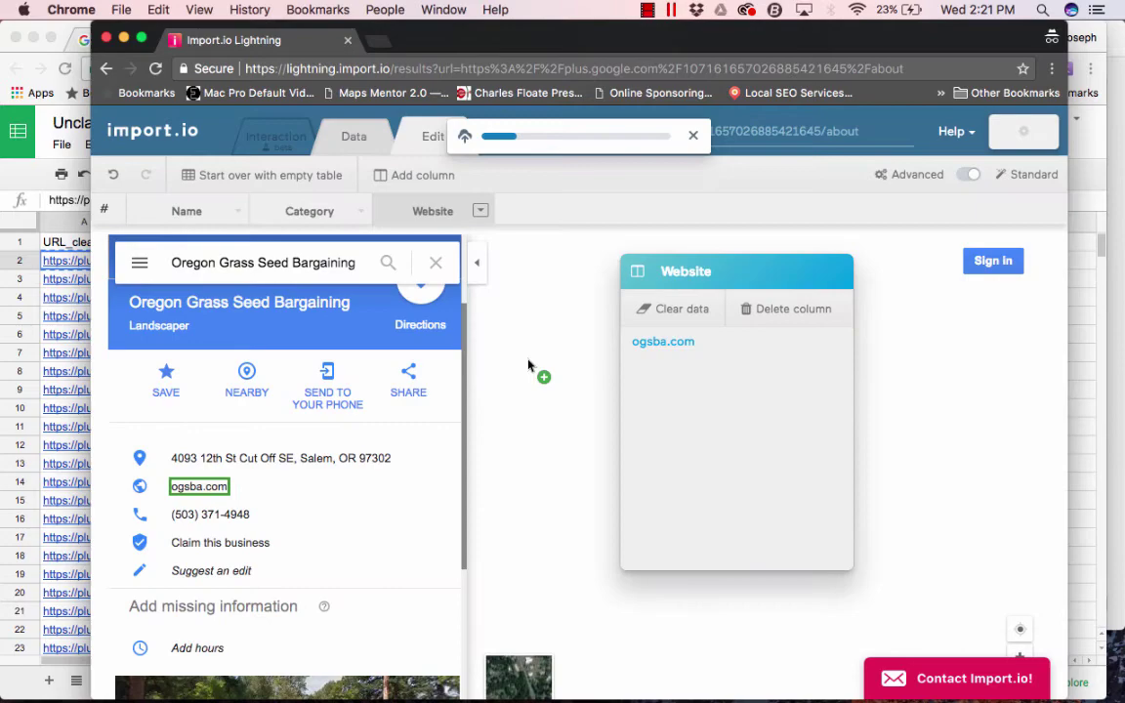
- Switch to the Unclaimed Google My Business Listings spreadsheet and copy the listing URLs in A2:A31
click(56, 323)
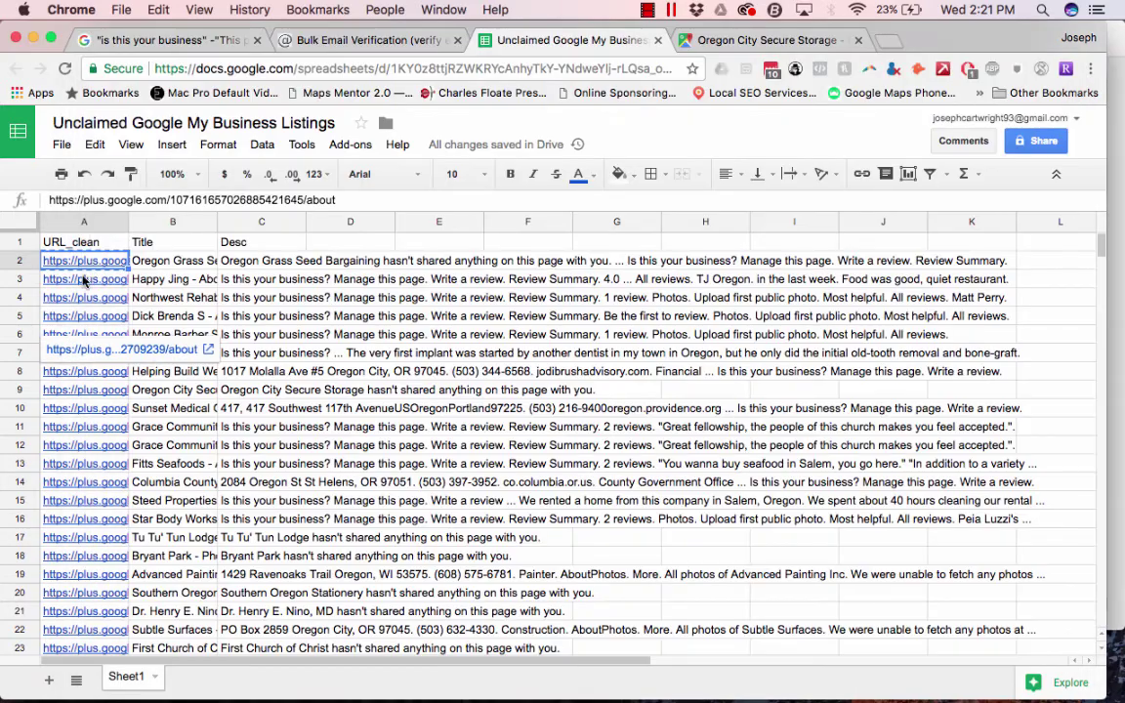
scroll(92, 391, down, 6)
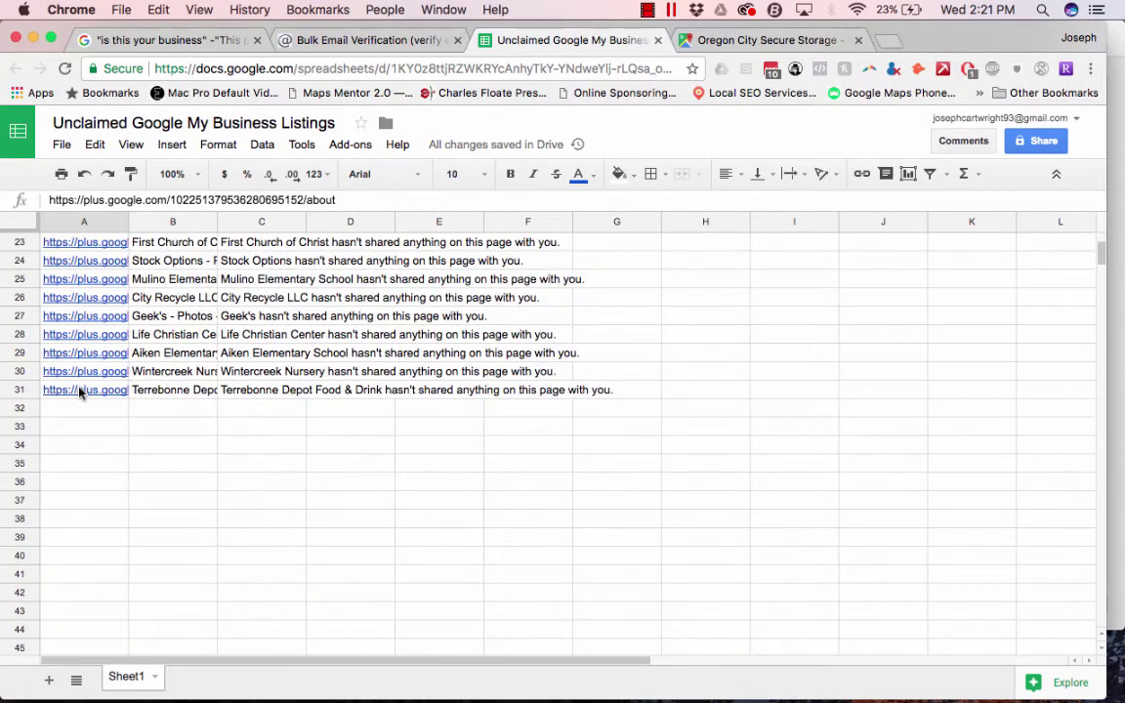
shift+click(81, 391)
key(ctrl+Up)
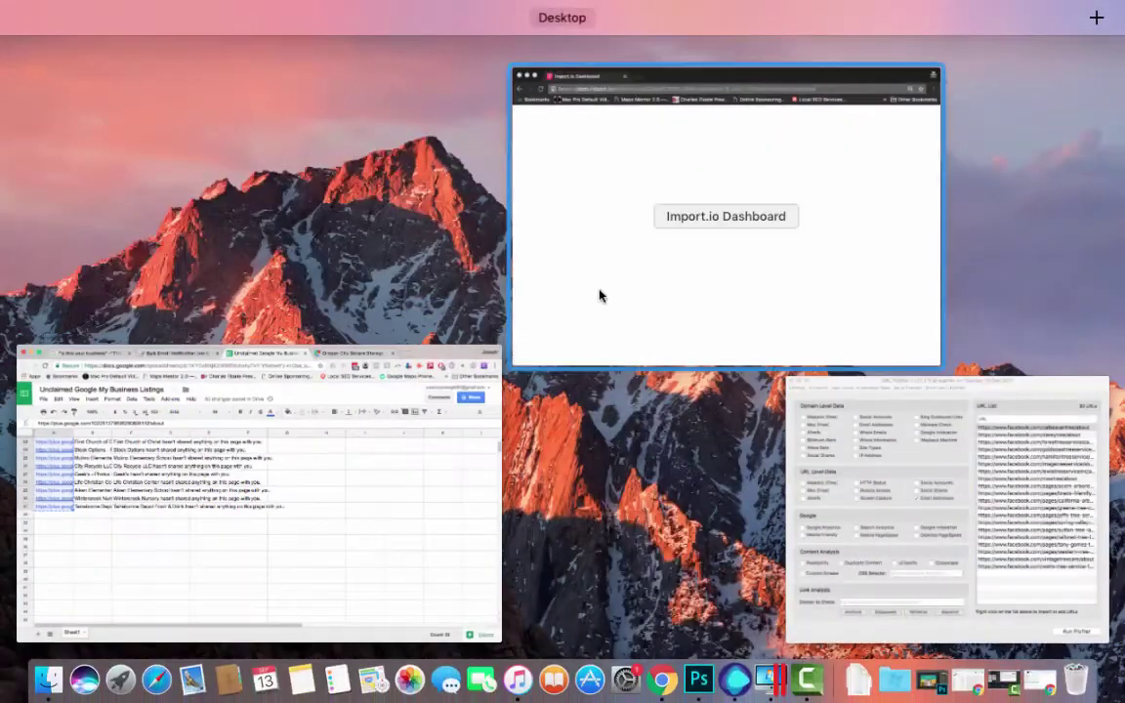
- Switch back to the Import.io dashboard and stop the plus.google.com extractor's starting run
click(599, 295)
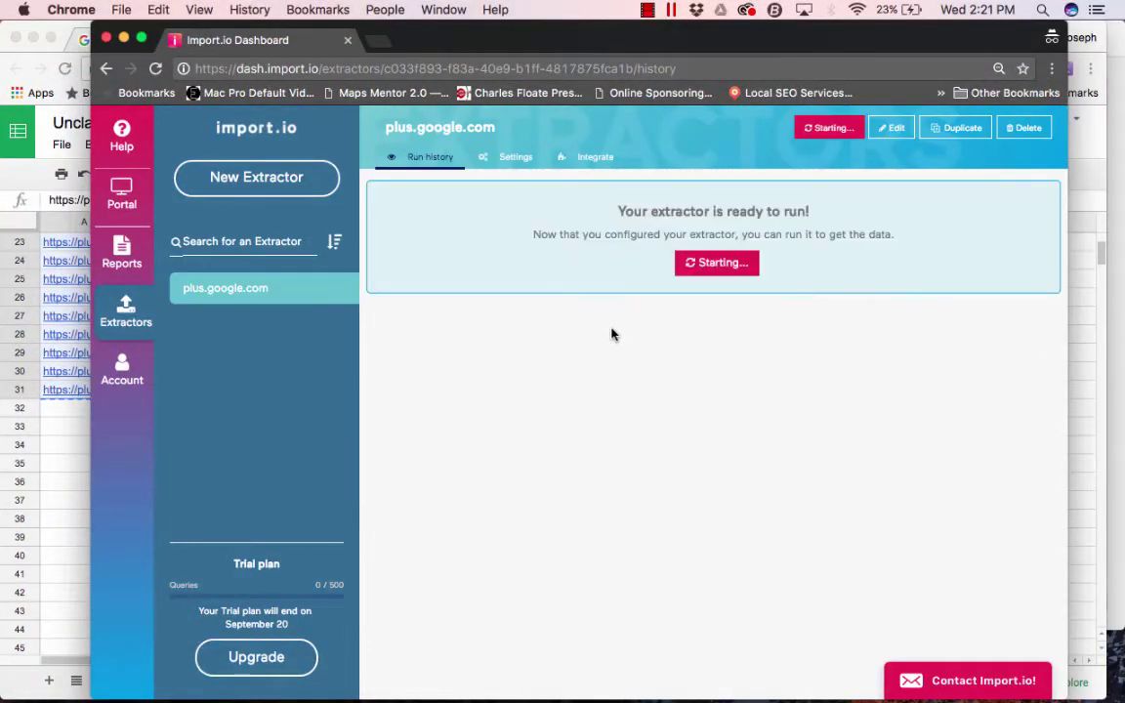
click(702, 269)
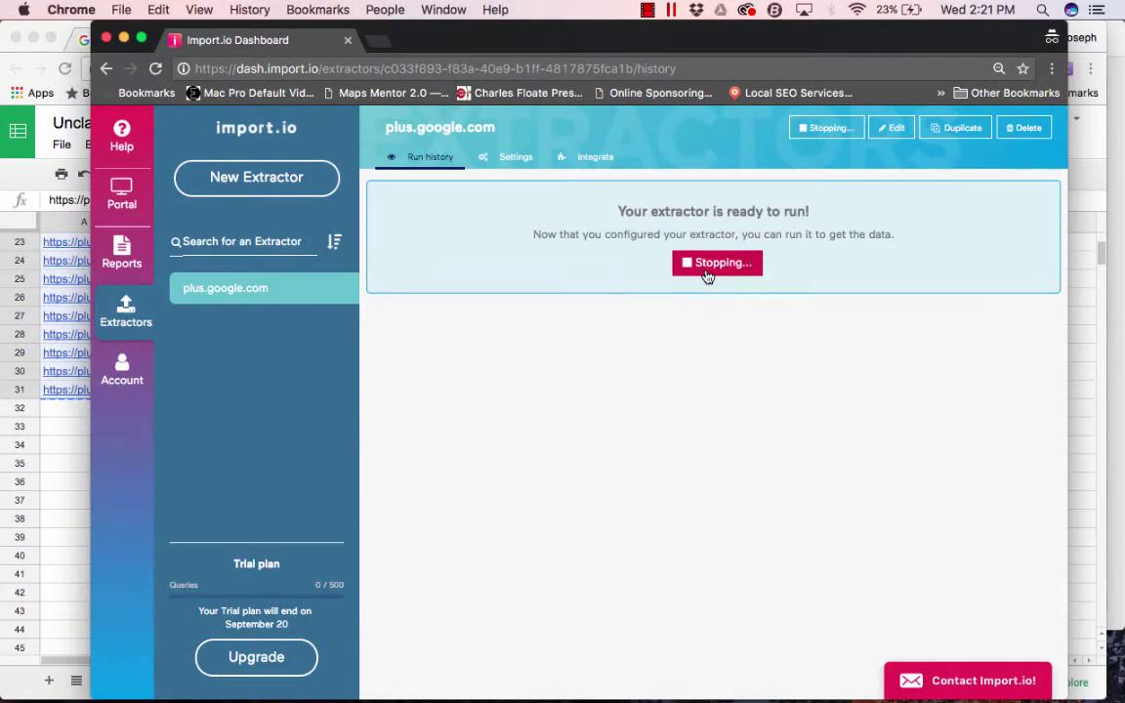
- Paste the copied listing URLs into the extractor's explicit list of URLs, then save the list and run it
click(516, 158)
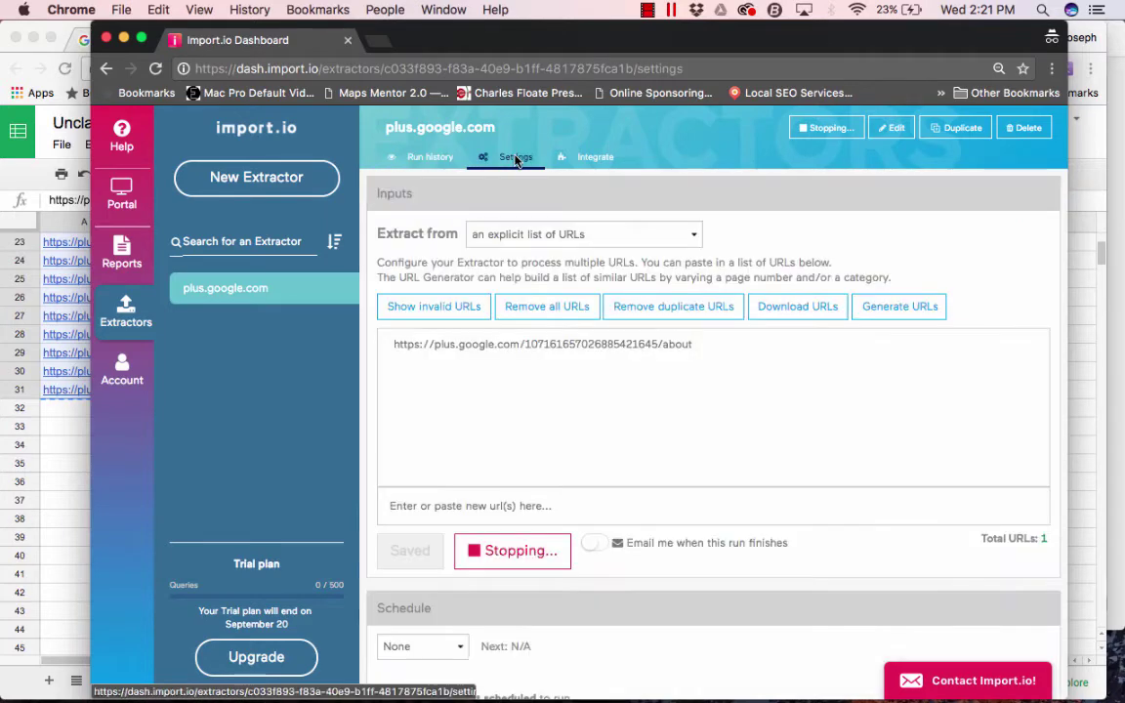
click(438, 496)
key(super+v)
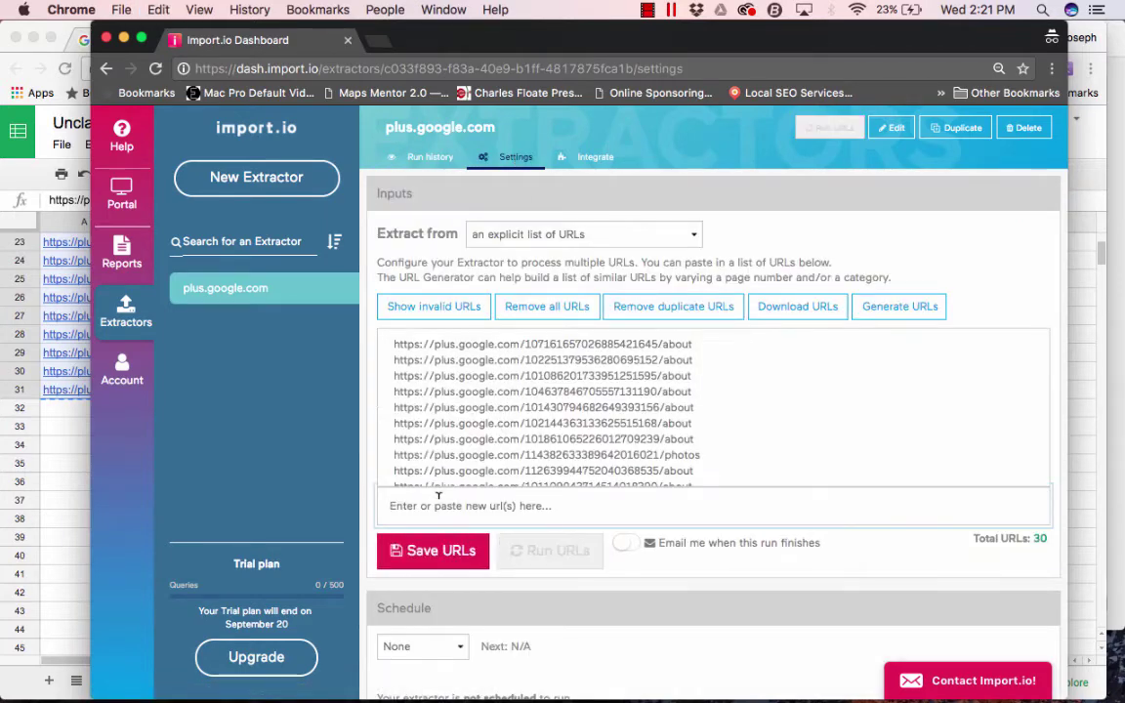
click(432, 553)
click(532, 555)
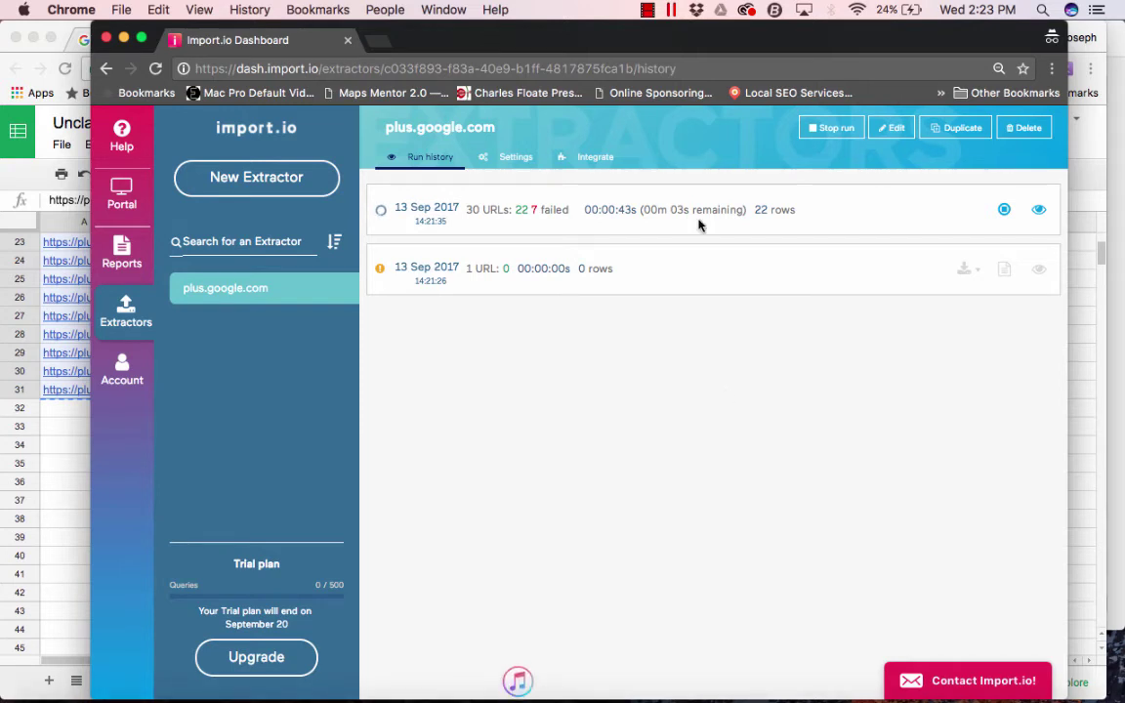
click(648, 10)
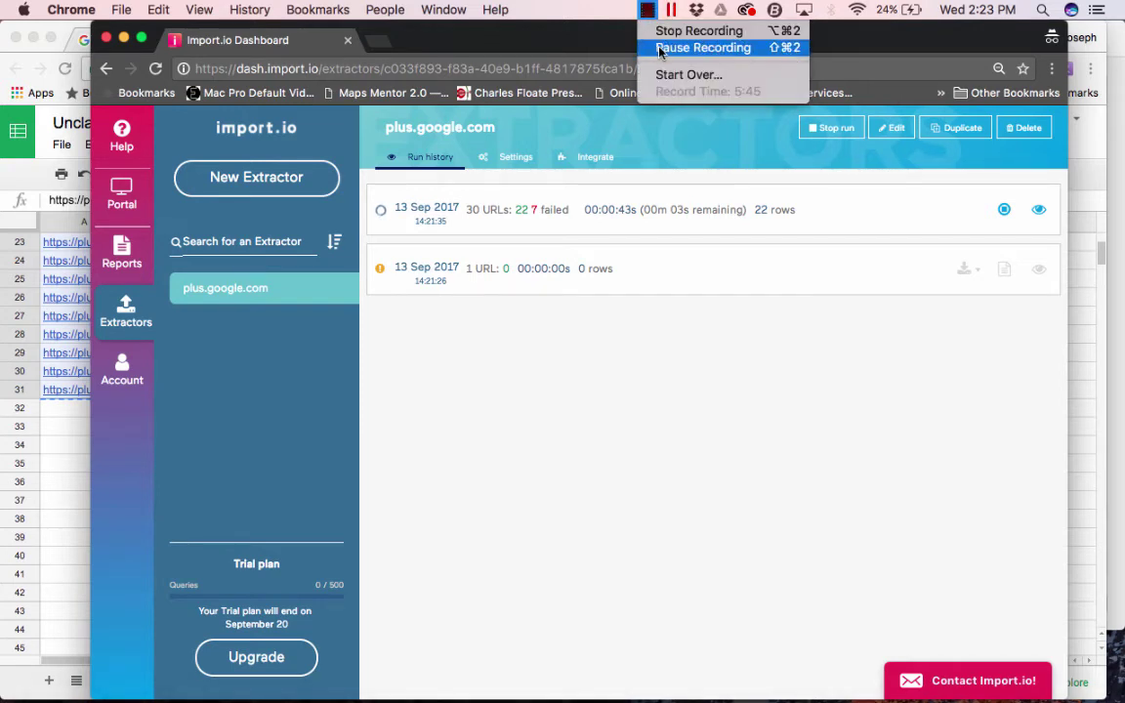
click(660, 48)
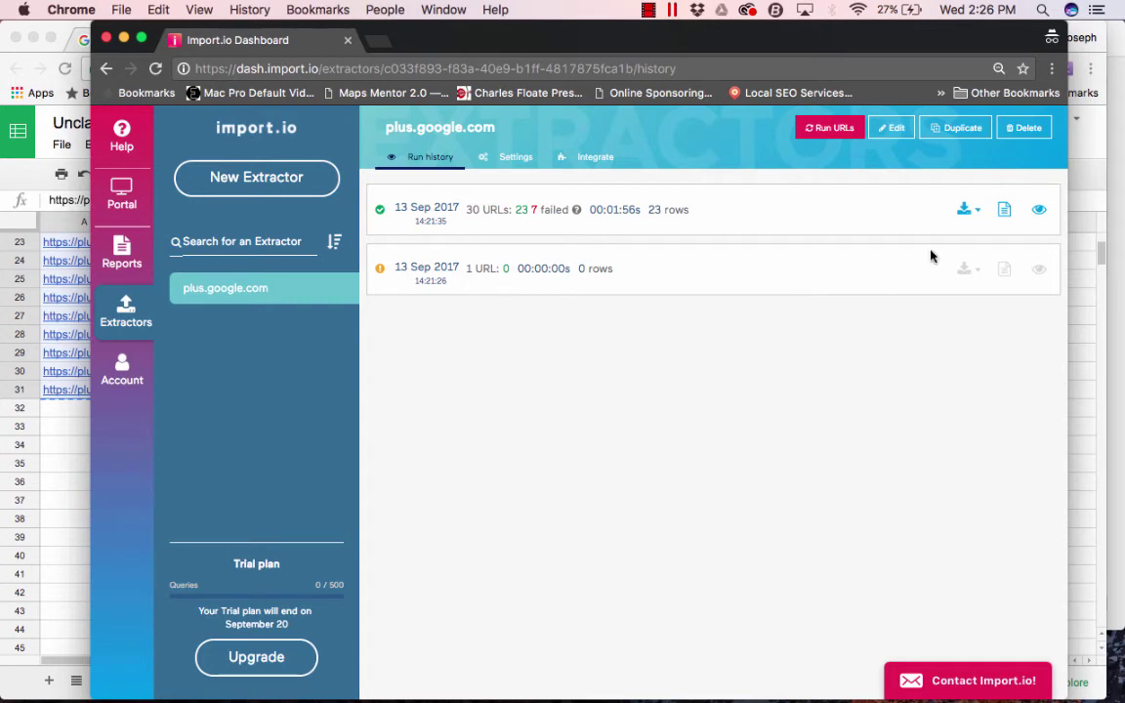
- Download the results of the 30-URL run as a CSV file
click(963, 209)
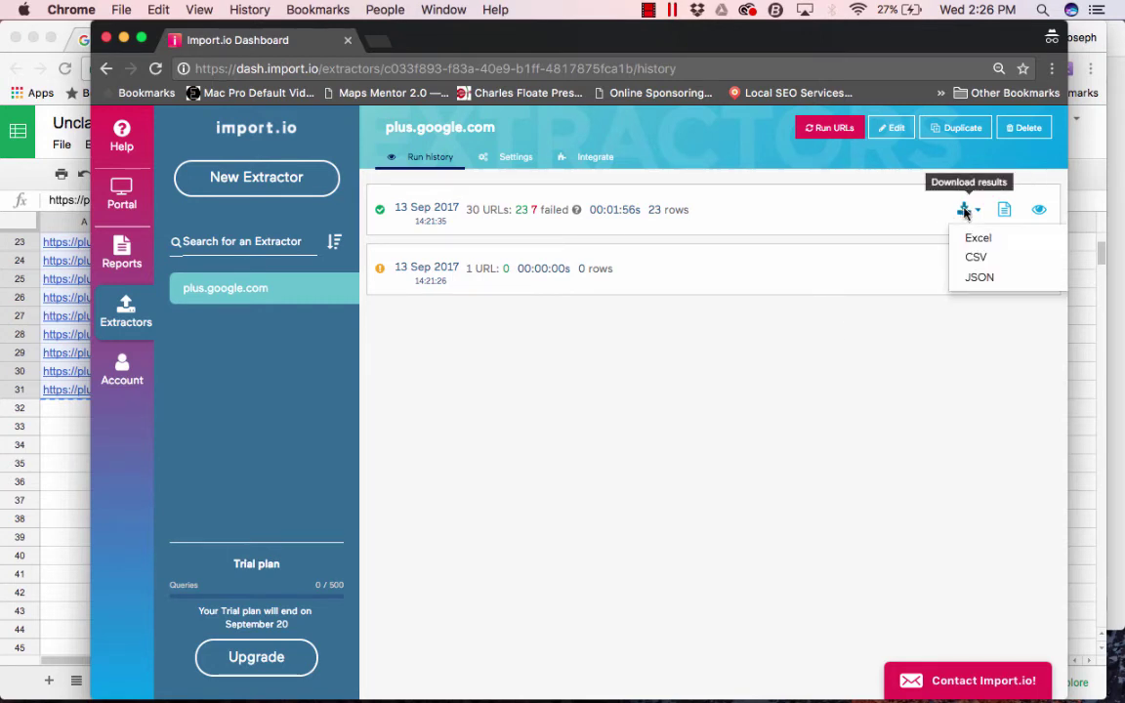
click(975, 257)
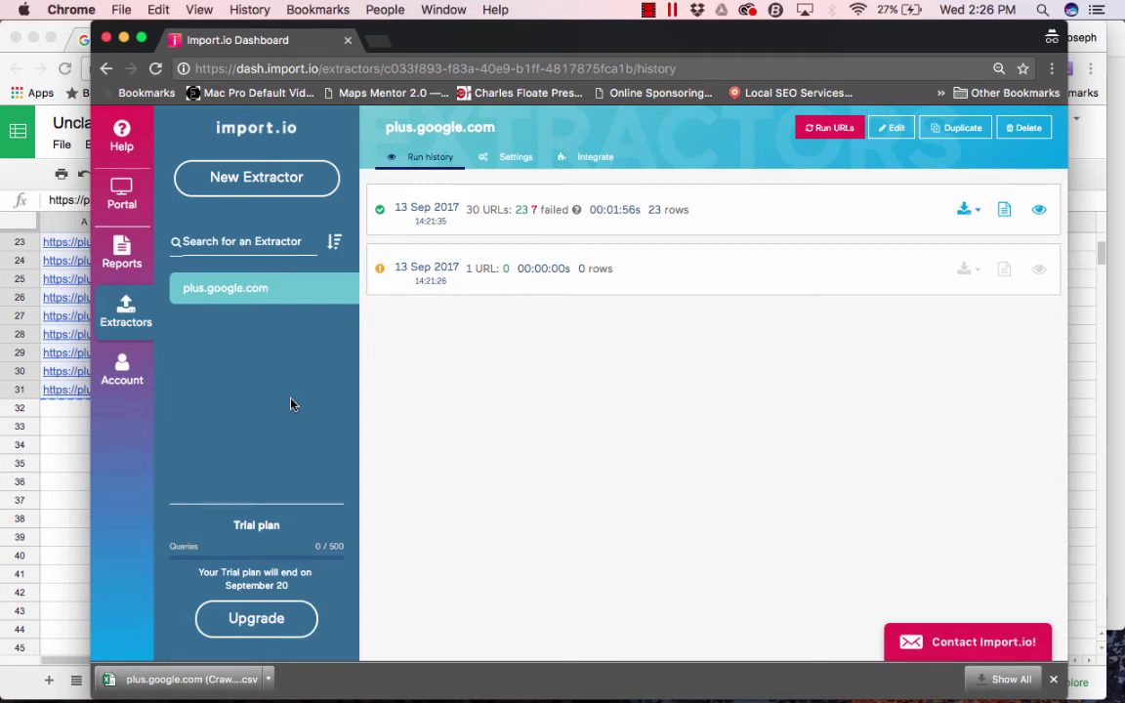
- Import the downloaded plus.google.com (Crawl Run) - 2017-09-13T182135Z.csv into the Unclaimed Google My Business Listings spreadsheet as a new sheet
click(39, 430)
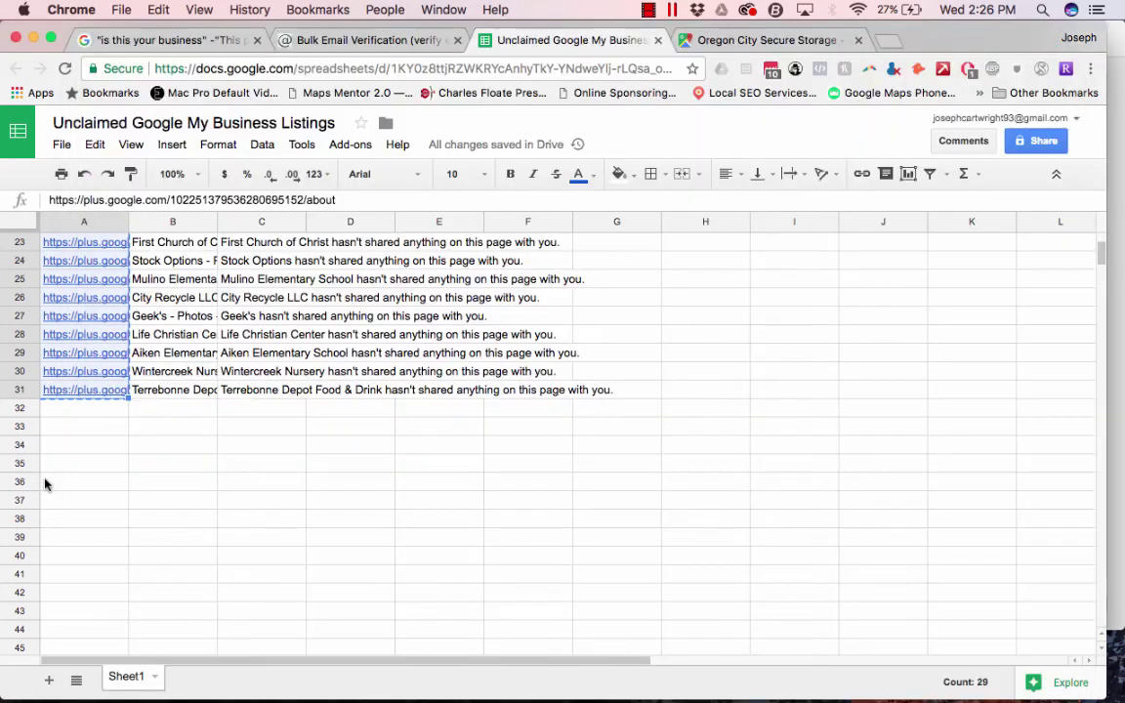
click(61, 144)
click(108, 352)
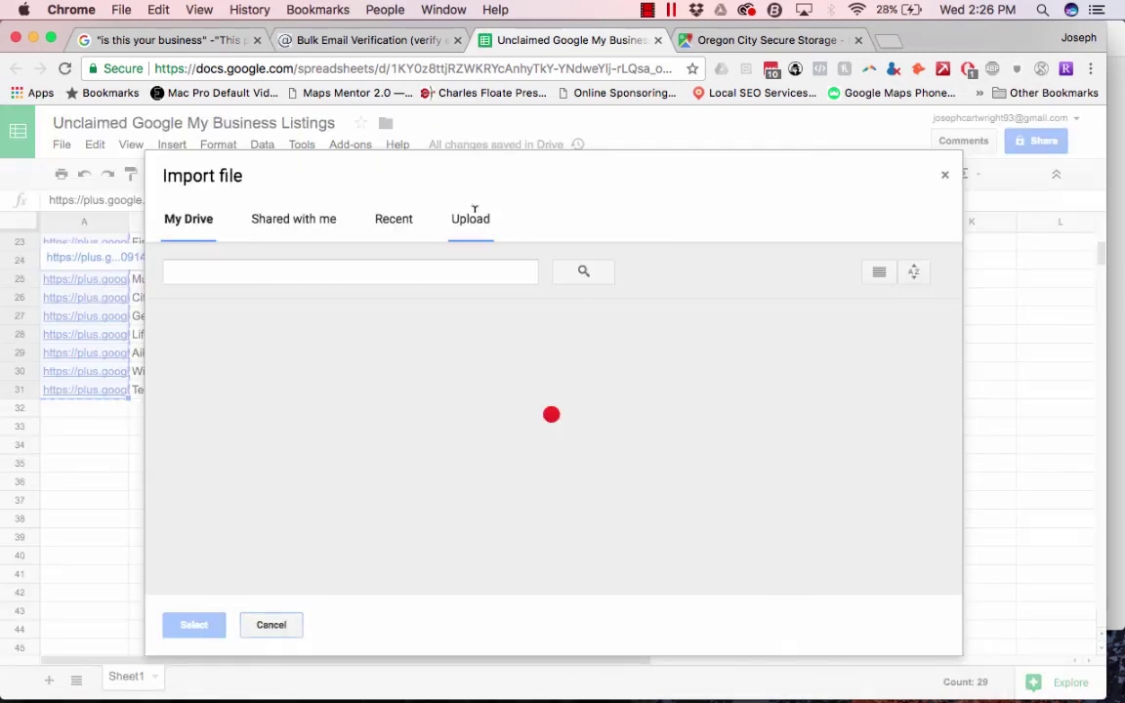
click(471, 217)
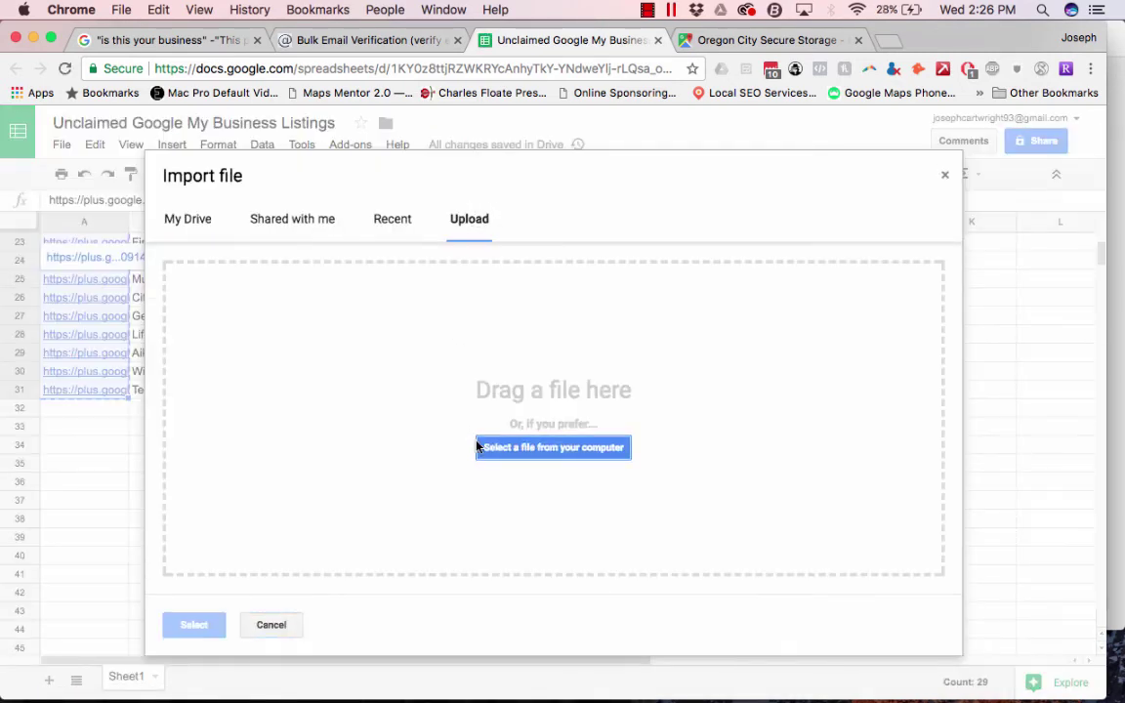
click(514, 444)
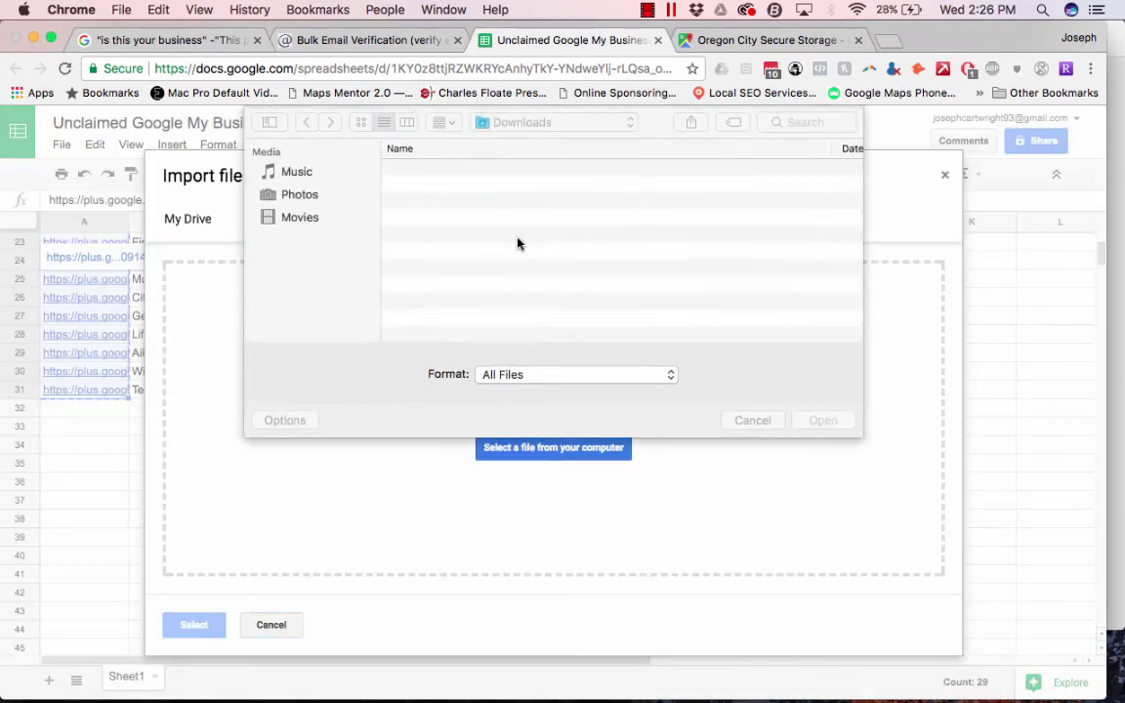
click(457, 171)
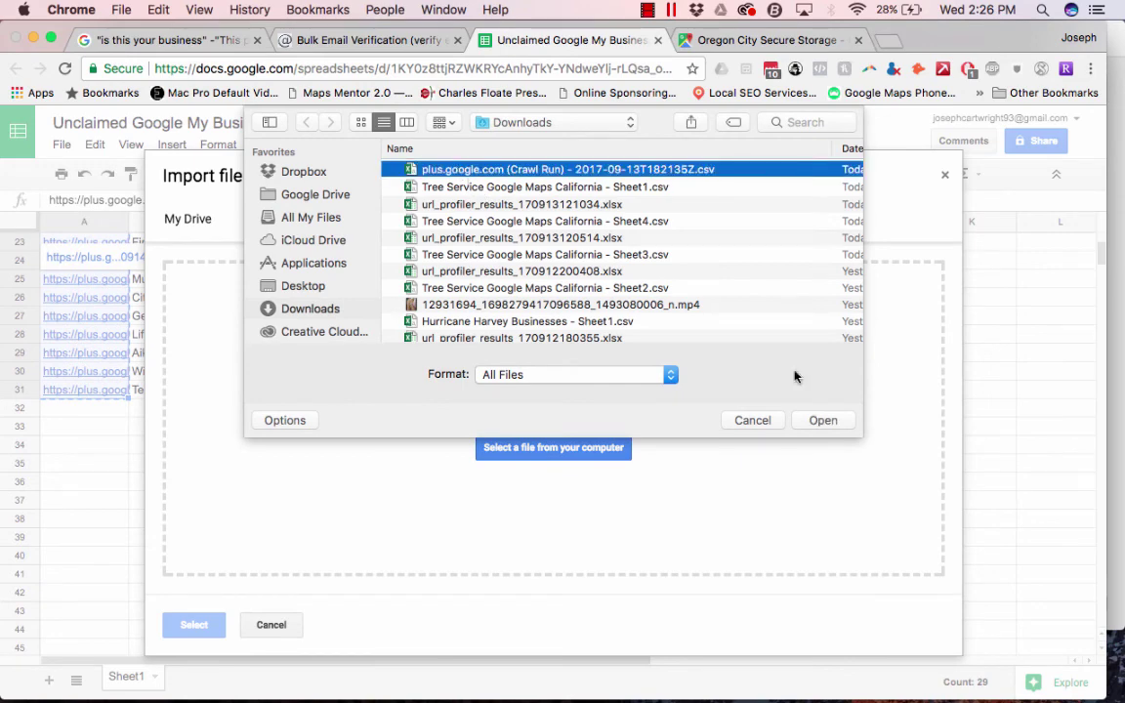
click(823, 420)
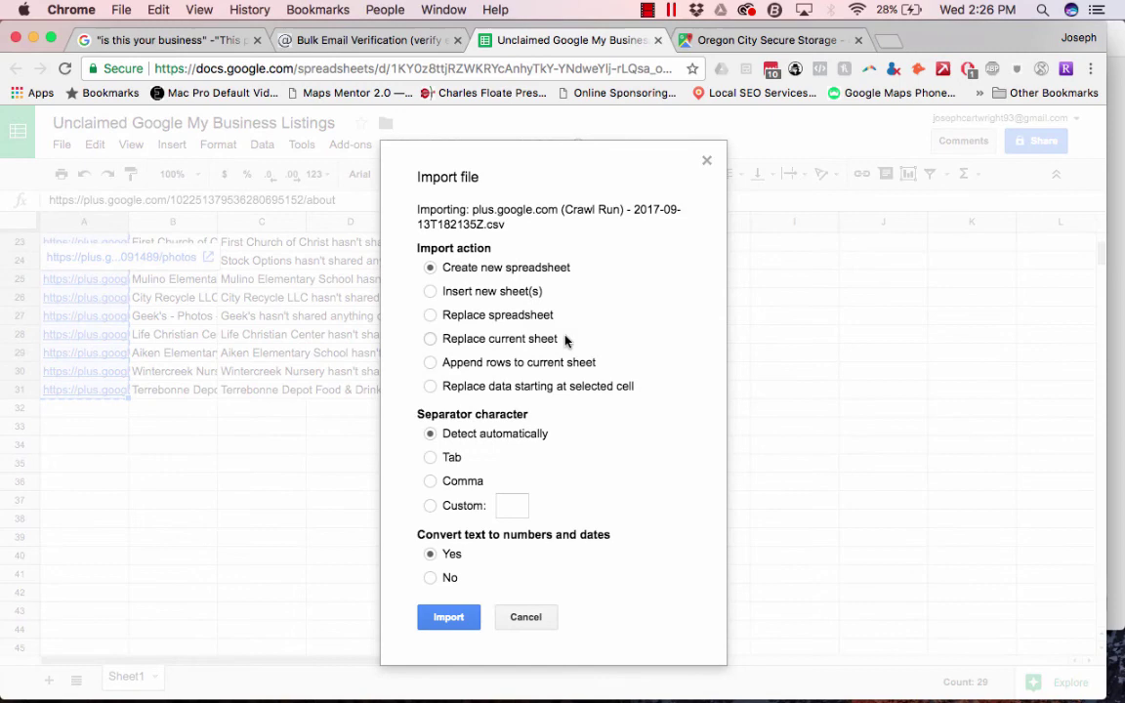
click(495, 295)
click(442, 626)
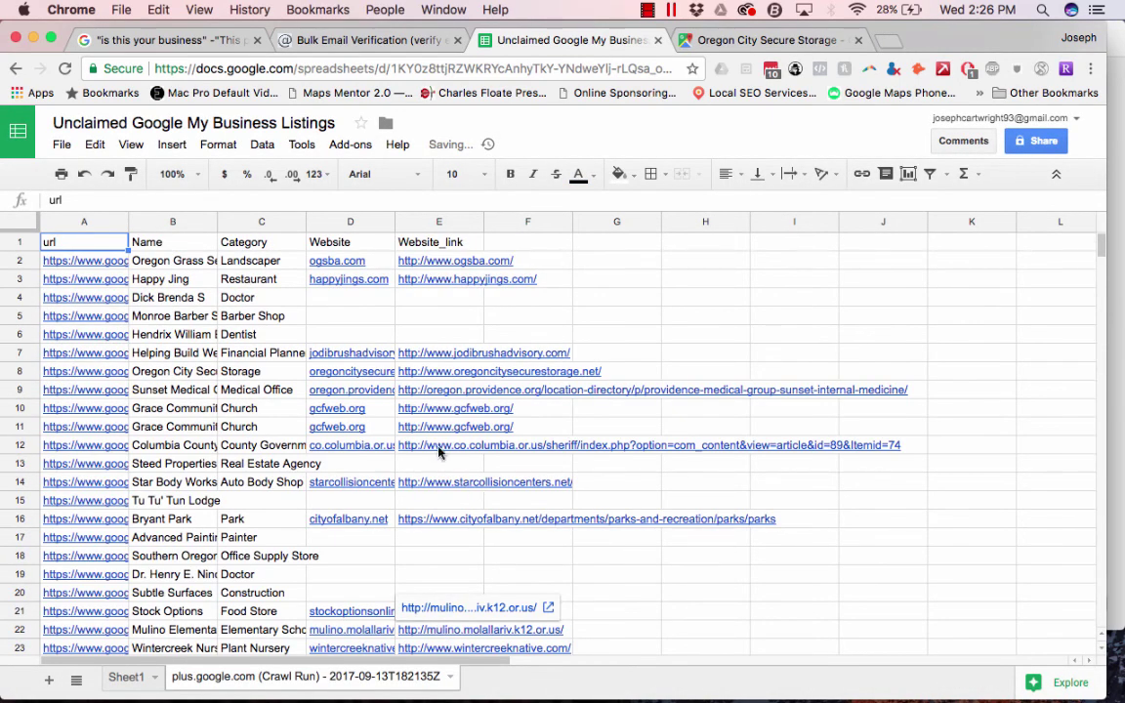
- Review the imported sheet's business names, categories and website entries, including the Sunset Medical and Oregon City Secure Storage rows
scroll(396, 436, down, 3)
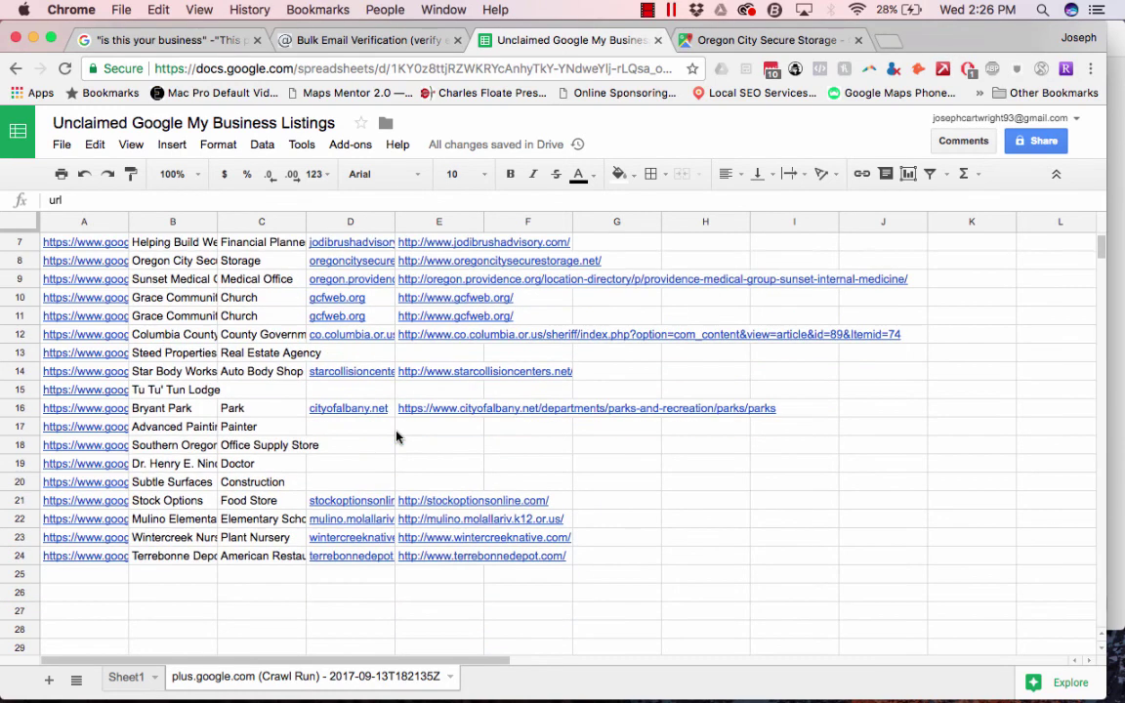
scroll(396, 436, up, 3)
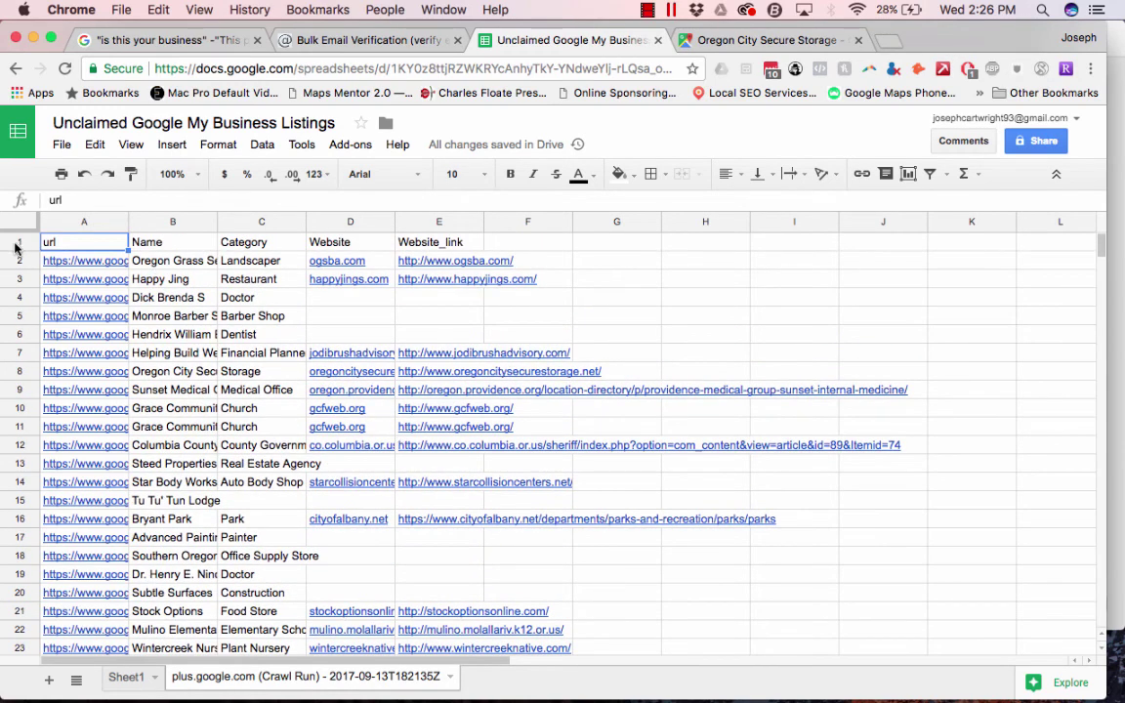
click(354, 389)
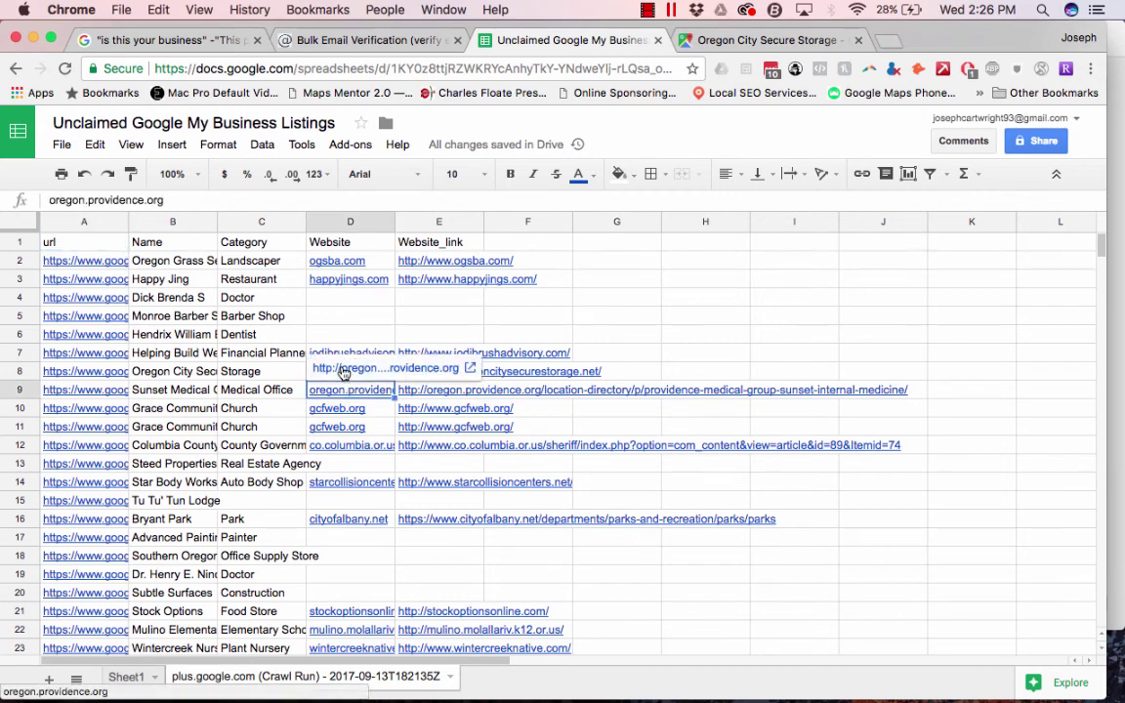
click(367, 427)
click(353, 376)
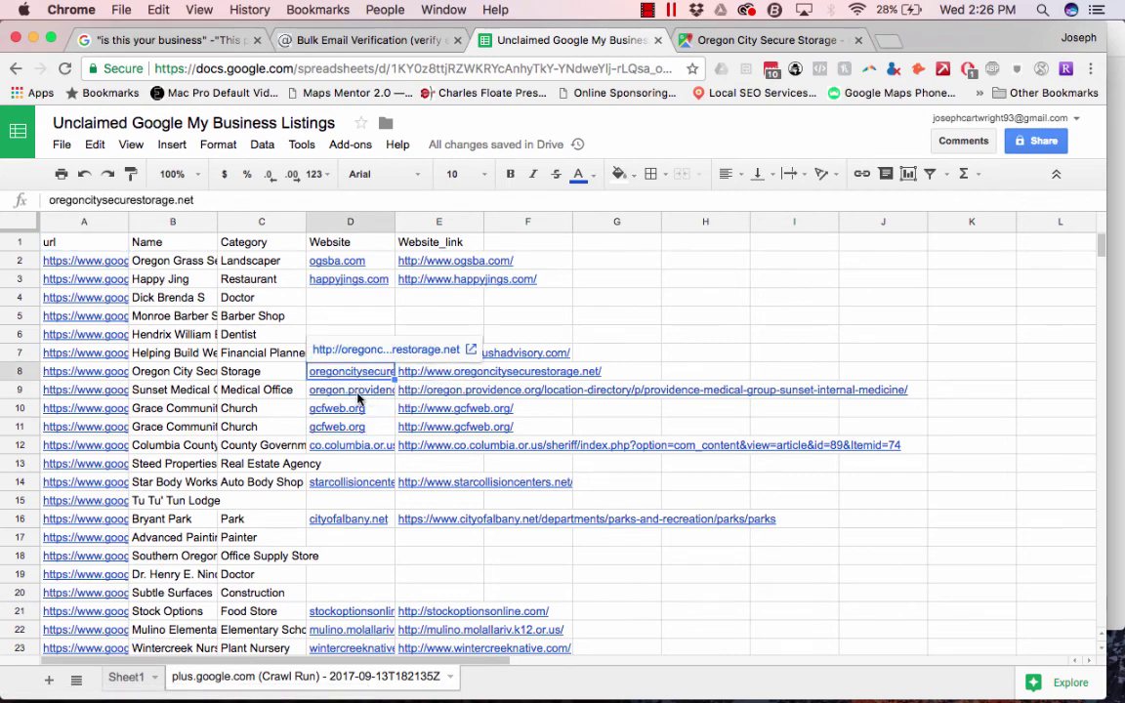
click(359, 396)
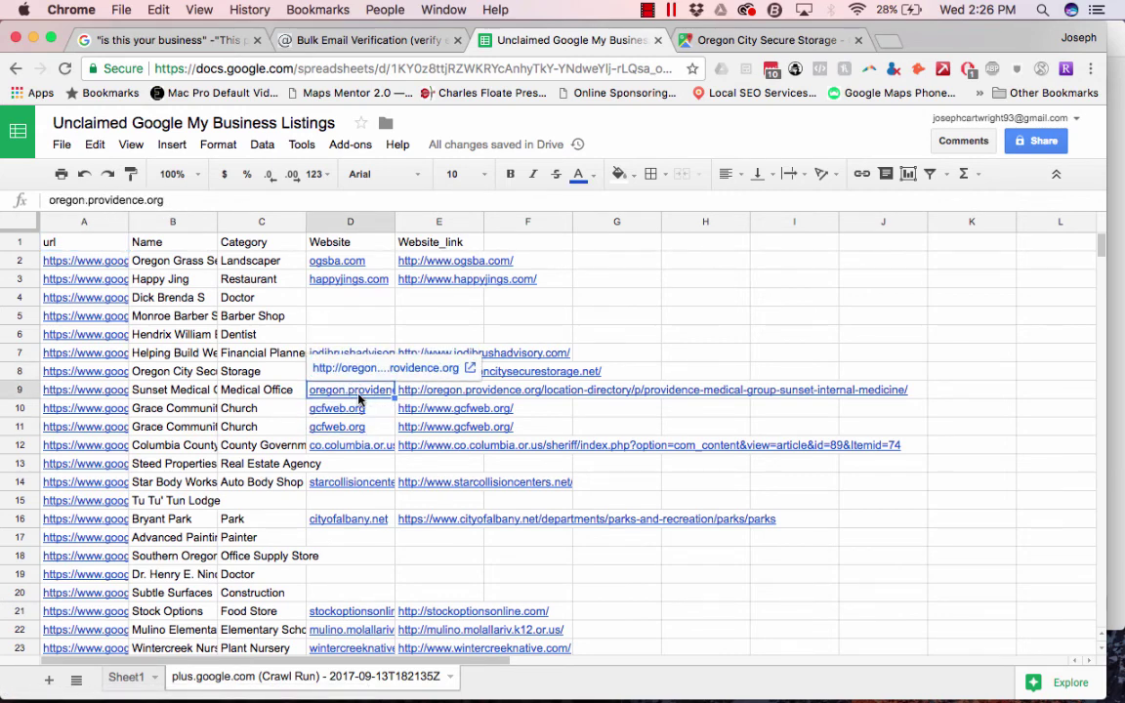
click(598, 354)
scroll(604, 365, down, 1)
scroll(604, 365, up, 3)
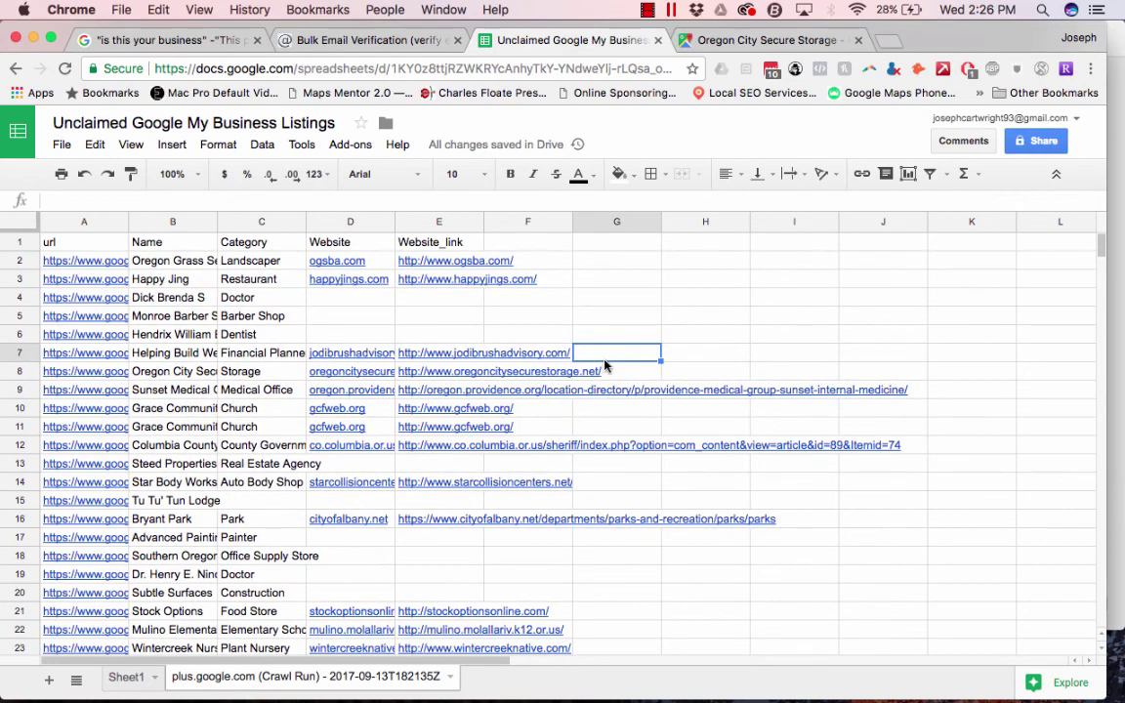